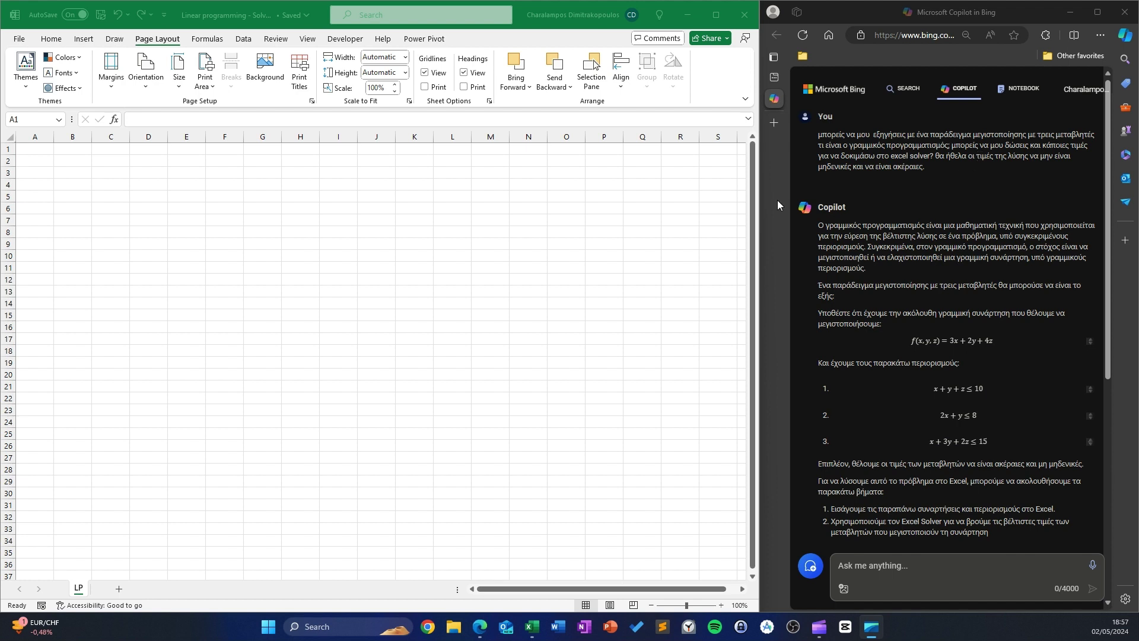
Switch to the Data tab of the blank LP workbook so Solver is at hand.
{"action": "left_click", "coordinate": [243, 40]}
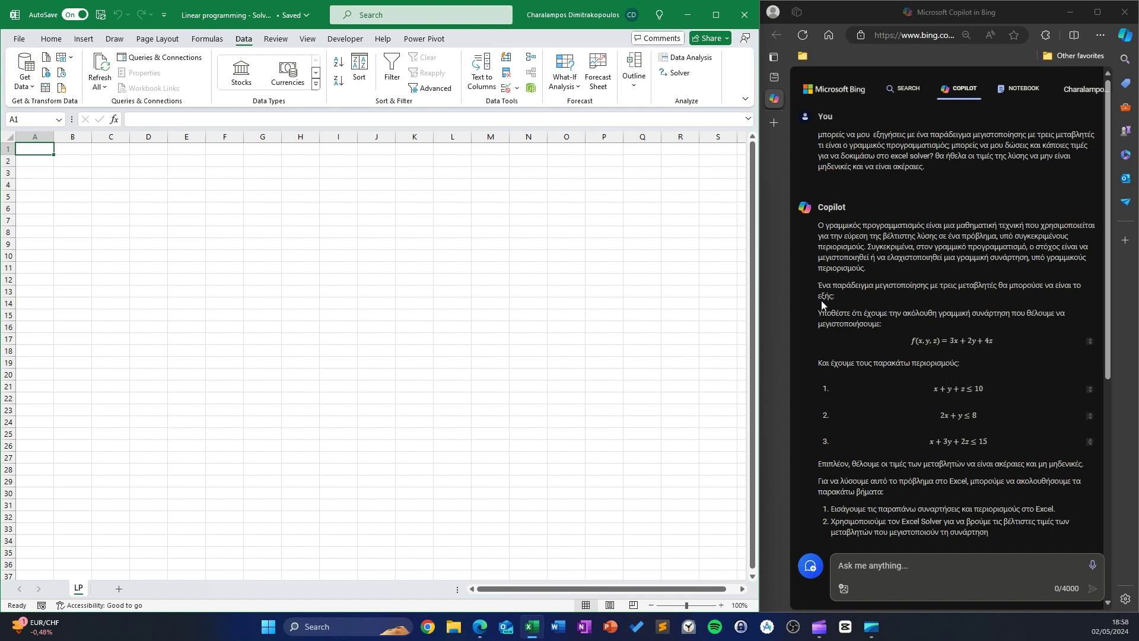
Enter headers X, Y, Z in B2:D2 and F in F2.
{"action": "left_click", "coordinate": [66, 156]}
{"action": "type", "text": "X"}
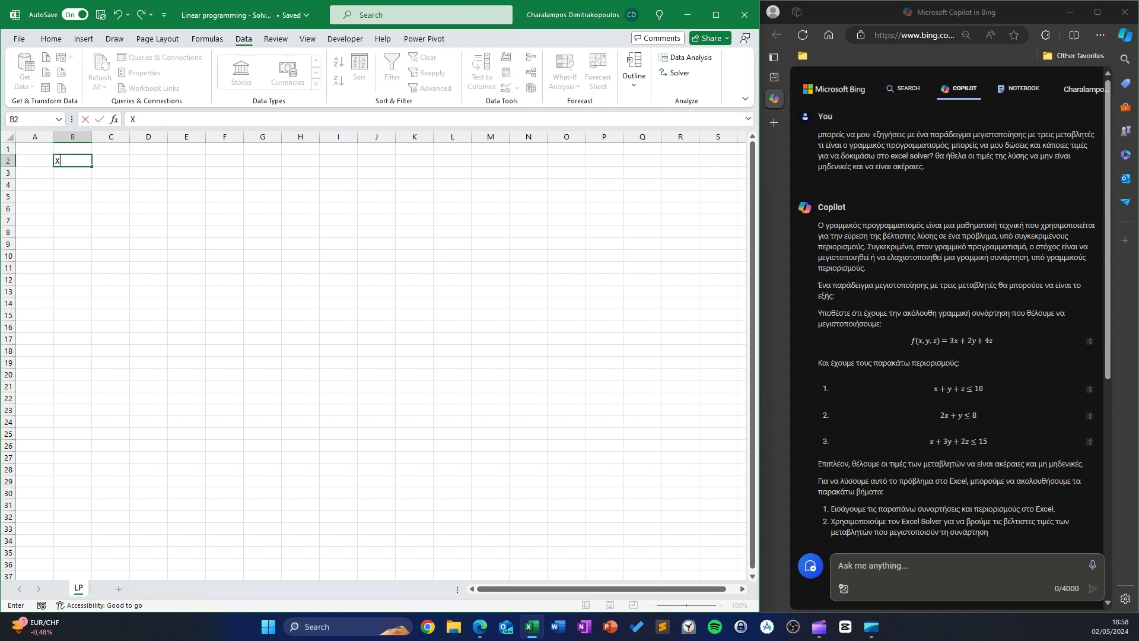
{"action": "key", "text": "Tab"}
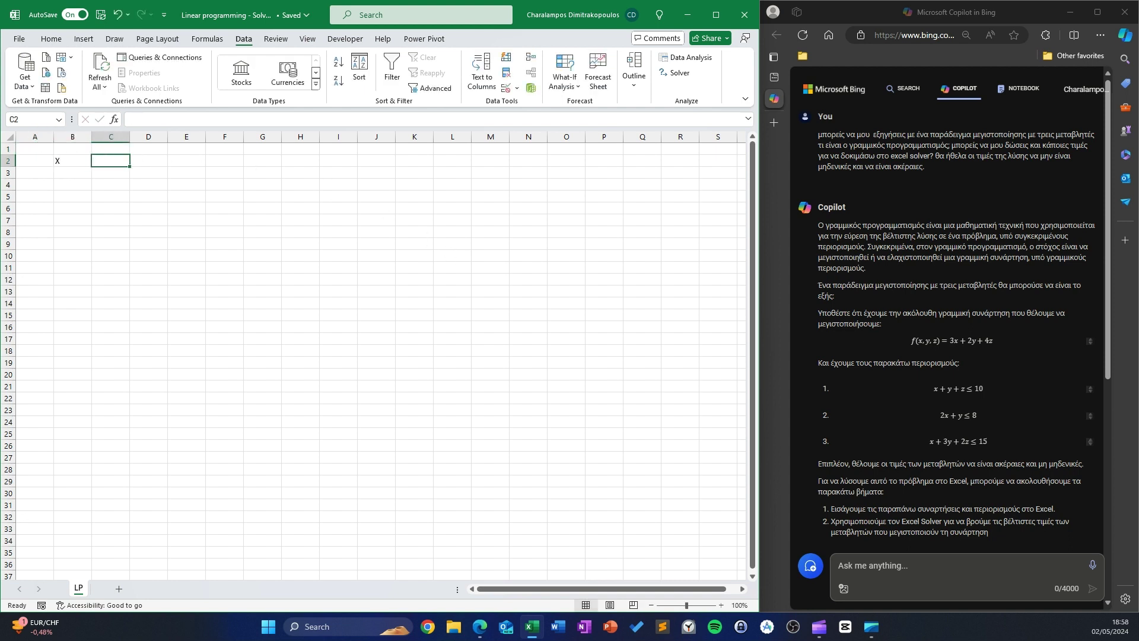
{"action": "type", "text": "Y"}
{"action": "key", "text": "Tab"}
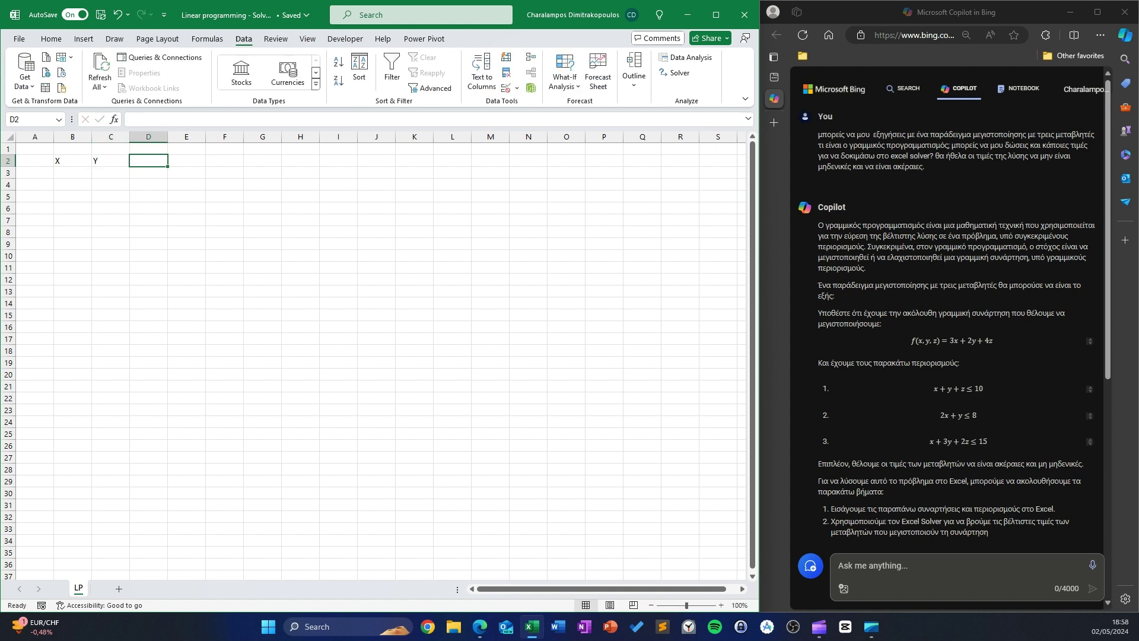
{"action": "type", "text": "Z"}
{"action": "key", "text": "Return"}
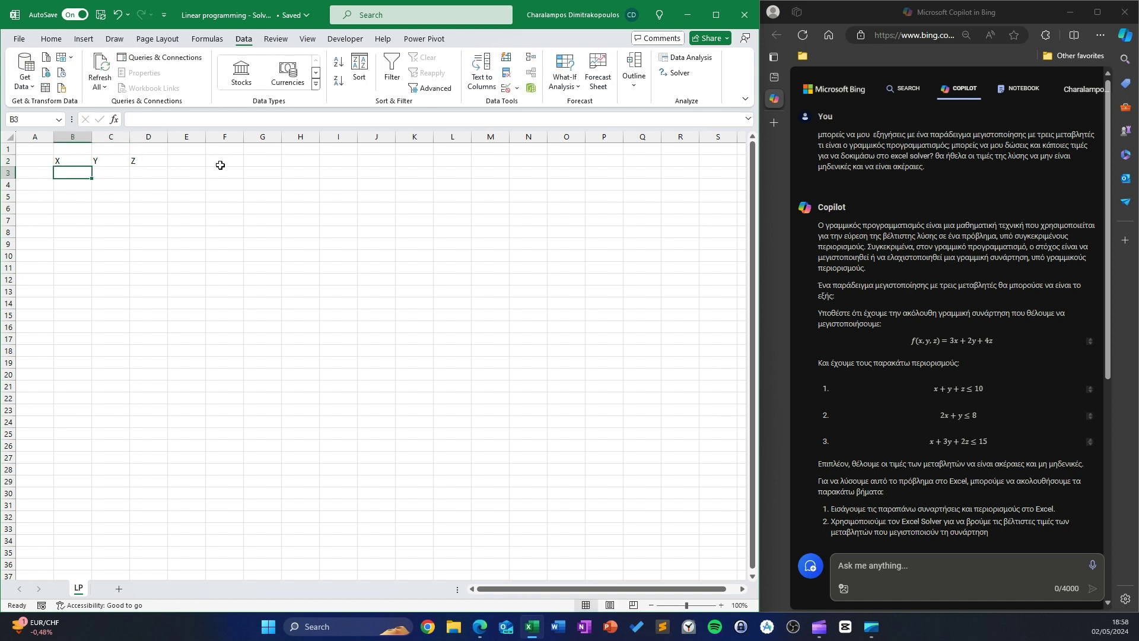
{"action": "left_click", "coordinate": [226, 166]}
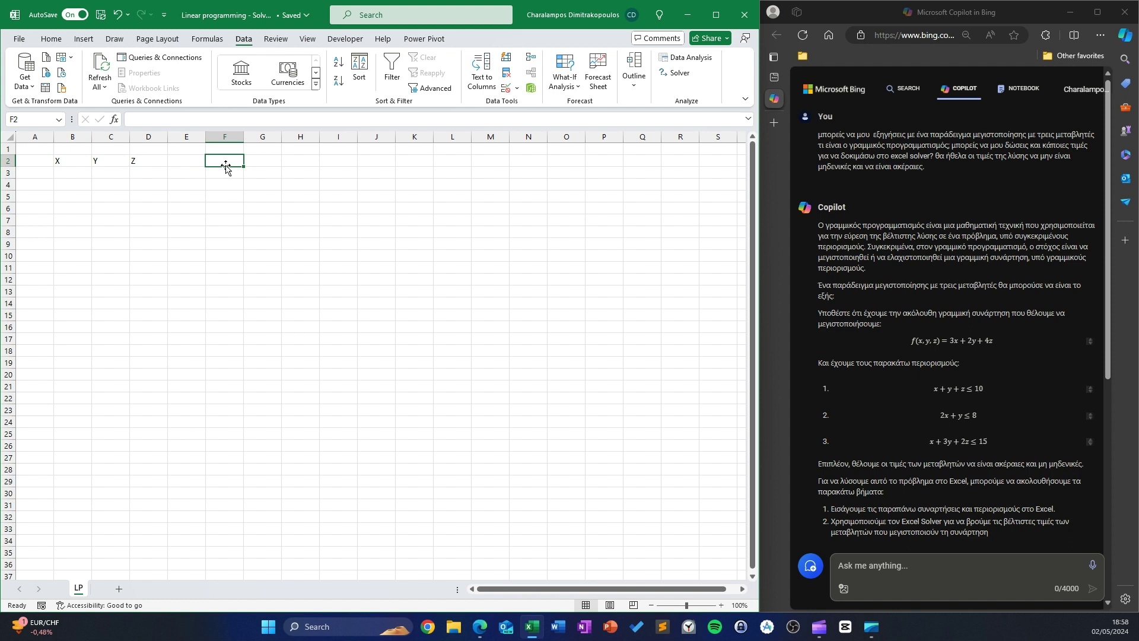
{"action": "type", "text": "F"}
{"action": "key", "text": "Return"}
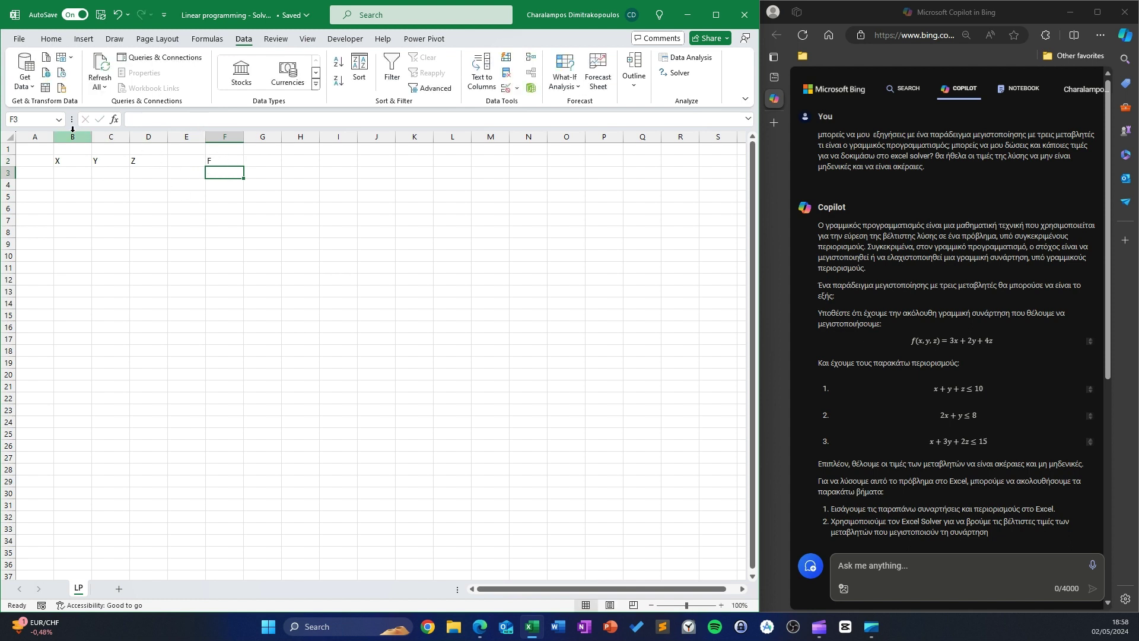
Centre the contents of columns B through F.
{"action": "left_click_drag", "start_coordinate": [72, 136], "coordinate": [224, 136]}
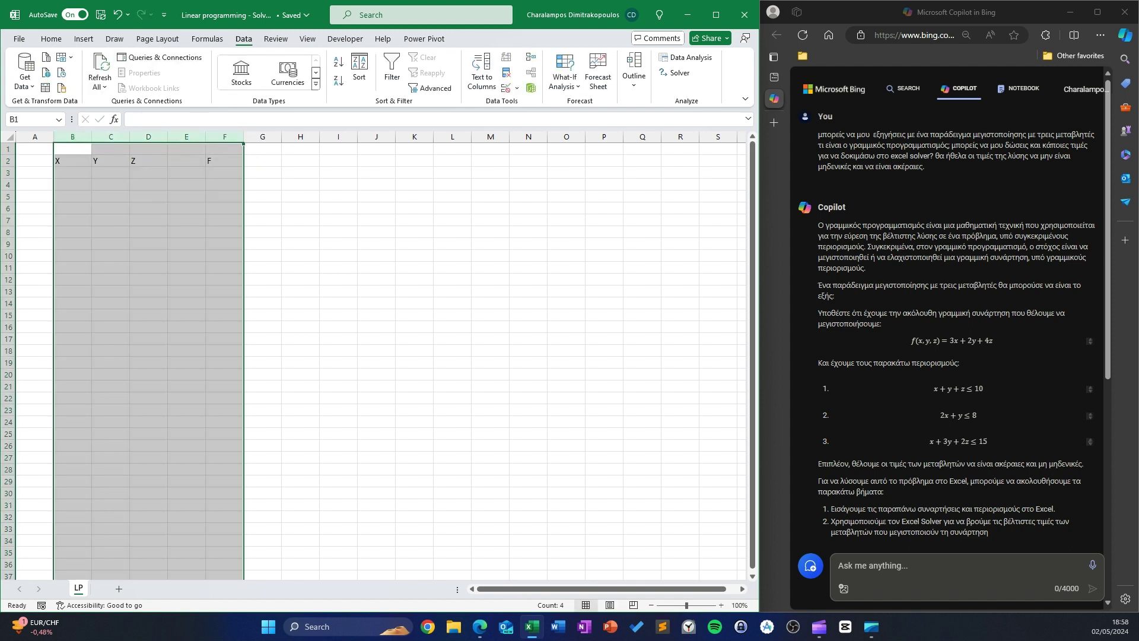
{"action": "left_click", "coordinate": [51, 39]}
{"action": "left_click", "coordinate": [234, 80]}
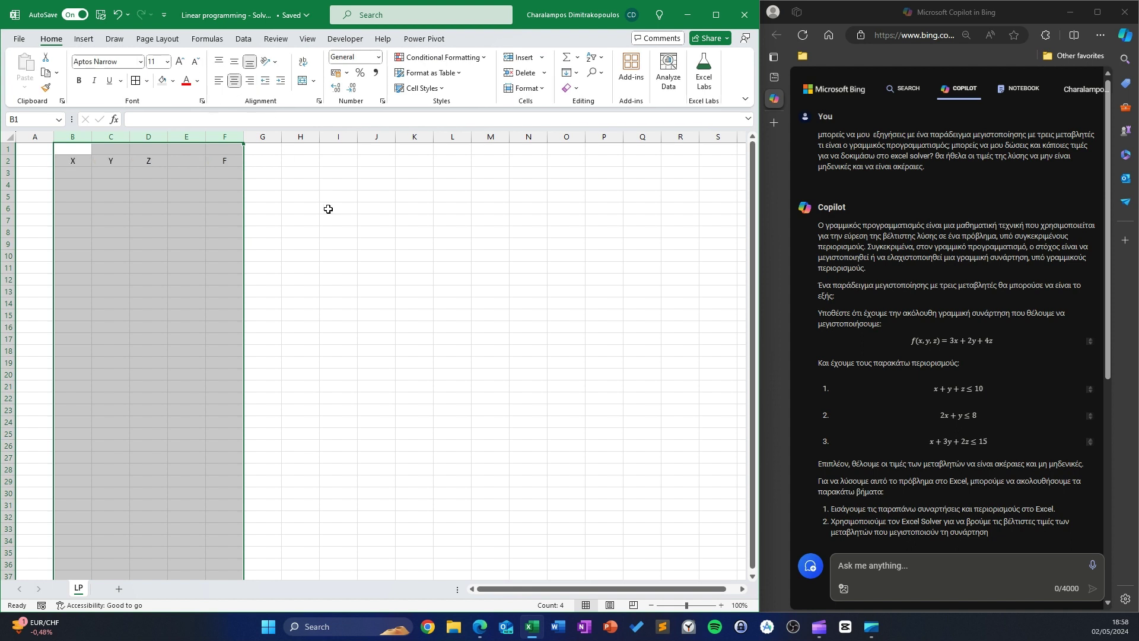
{"action": "left_click", "coordinate": [330, 220]}
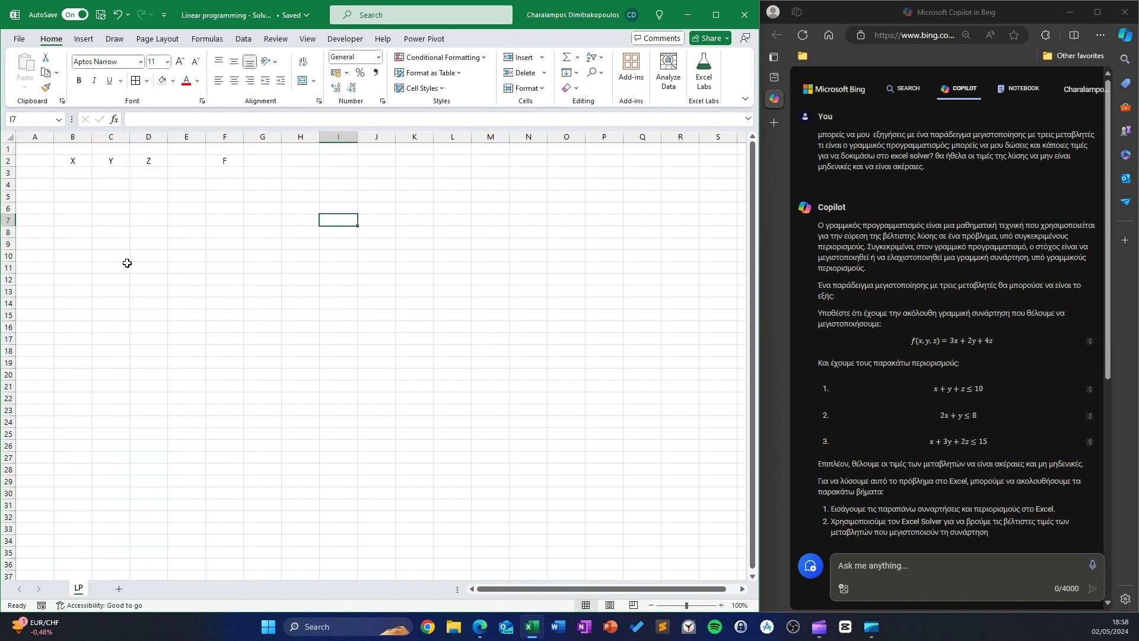
Fill B3:D3 with starting values of 0.
{"action": "left_click_drag", "start_coordinate": [65, 173], "coordinate": [145, 173]}
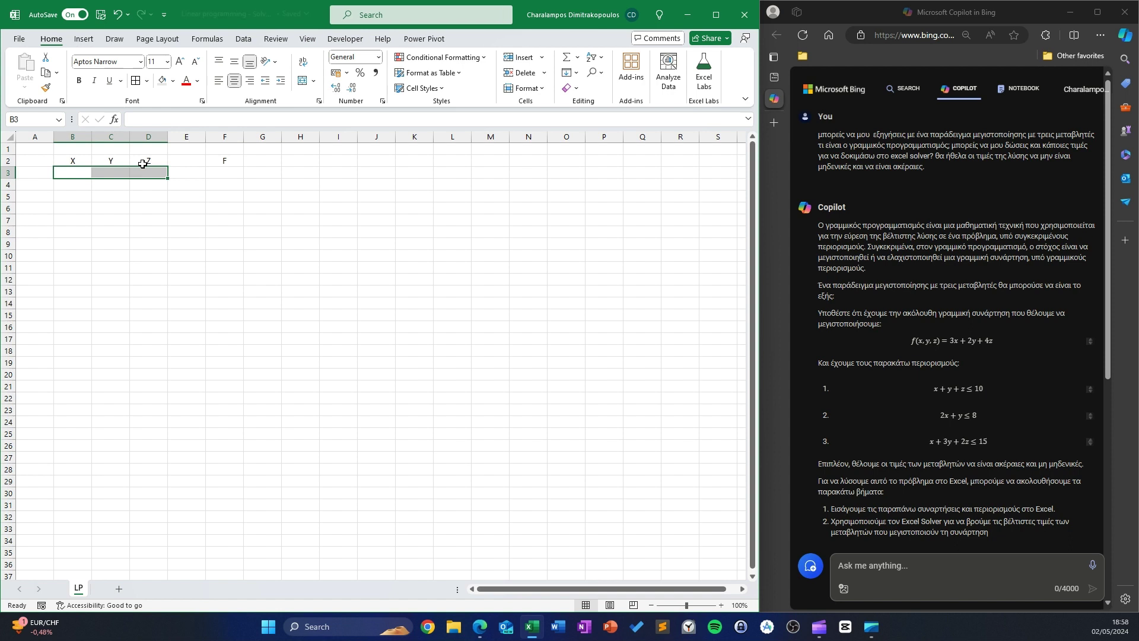
{"action": "type", "text": "0"}
{"action": "key", "text": "ctrl+Return"}
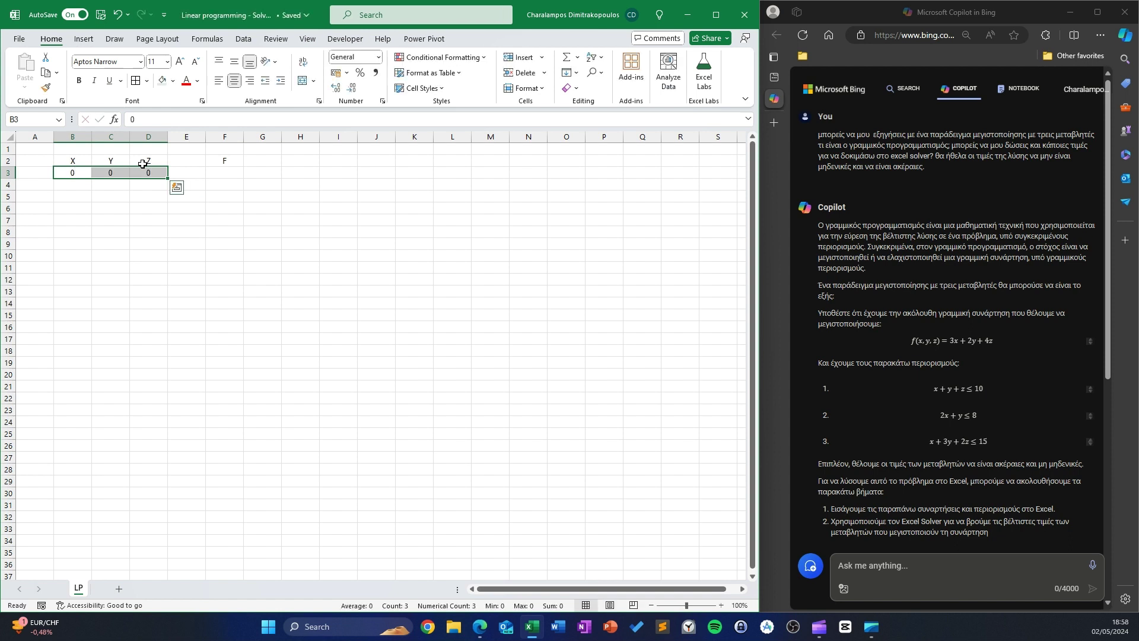
{"action": "left_click", "coordinate": [68, 197]}
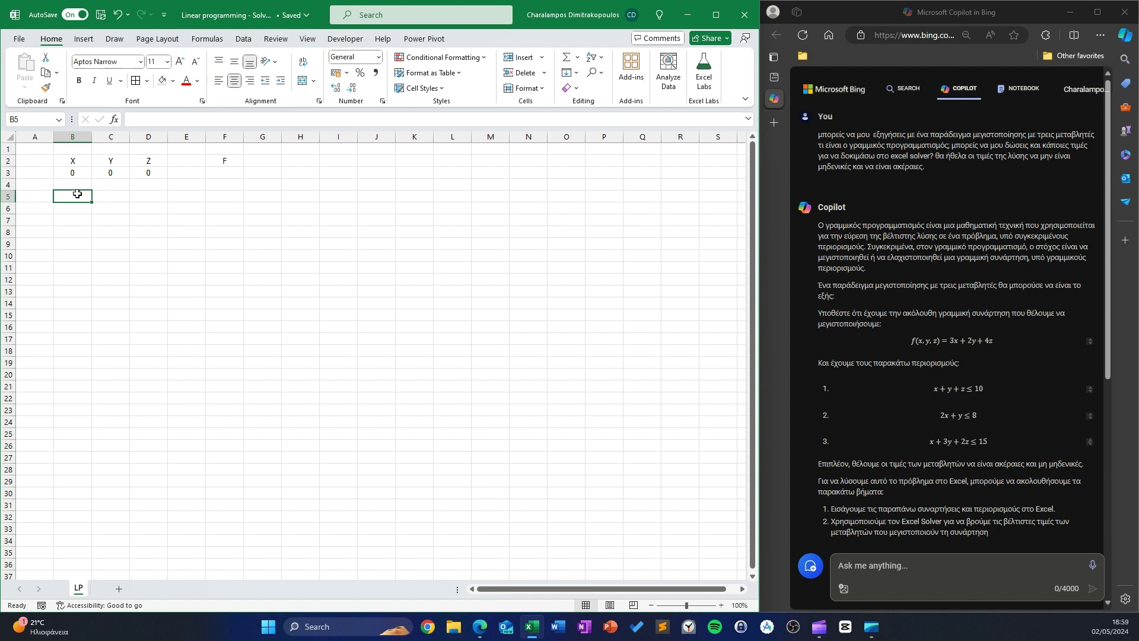
Enter objective coefficients 3, 2 and 4 in B5:D5.
{"action": "type", "text": "3"}
{"action": "key", "text": "Tab"}
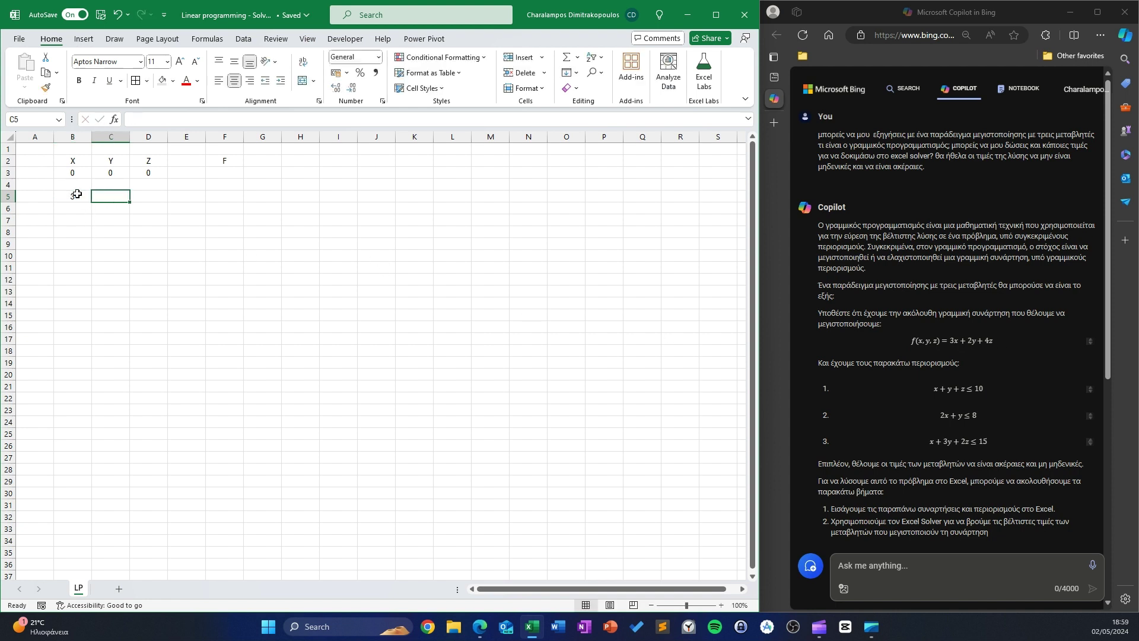
{"action": "type", "text": "2"}
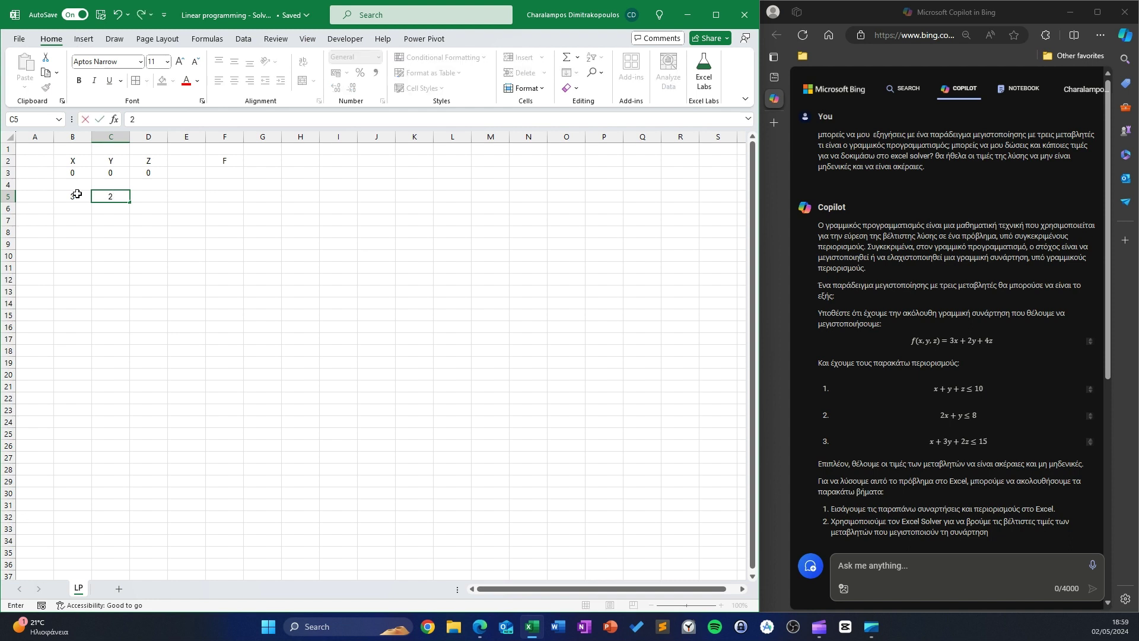
{"action": "key", "text": "Tab"}
{"action": "type", "text": "4"}
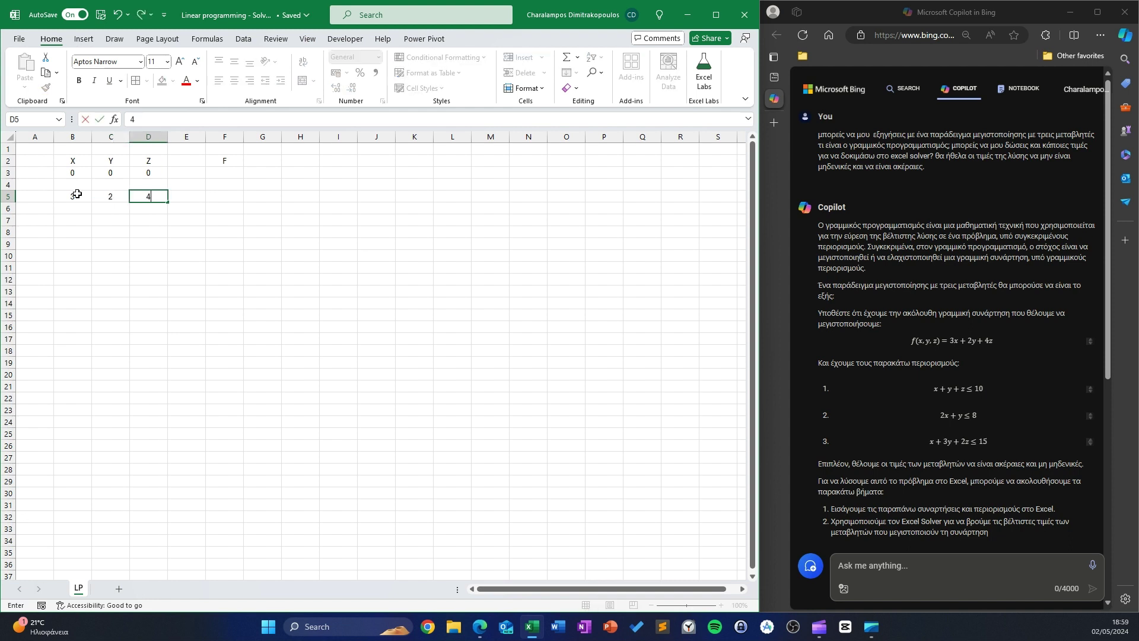
{"action": "key", "text": "Tab"}
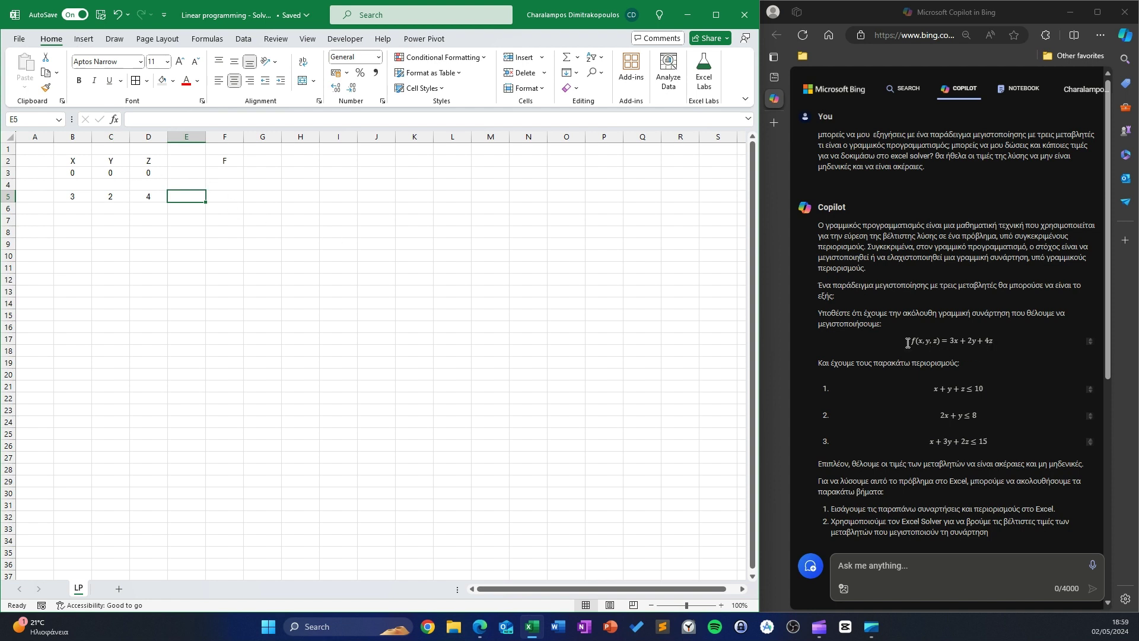
Put =SUMPRODUCT($B$3:$D$3,B5:D5) in F5 as the objective.
{"action": "left_click", "coordinate": [234, 194]}
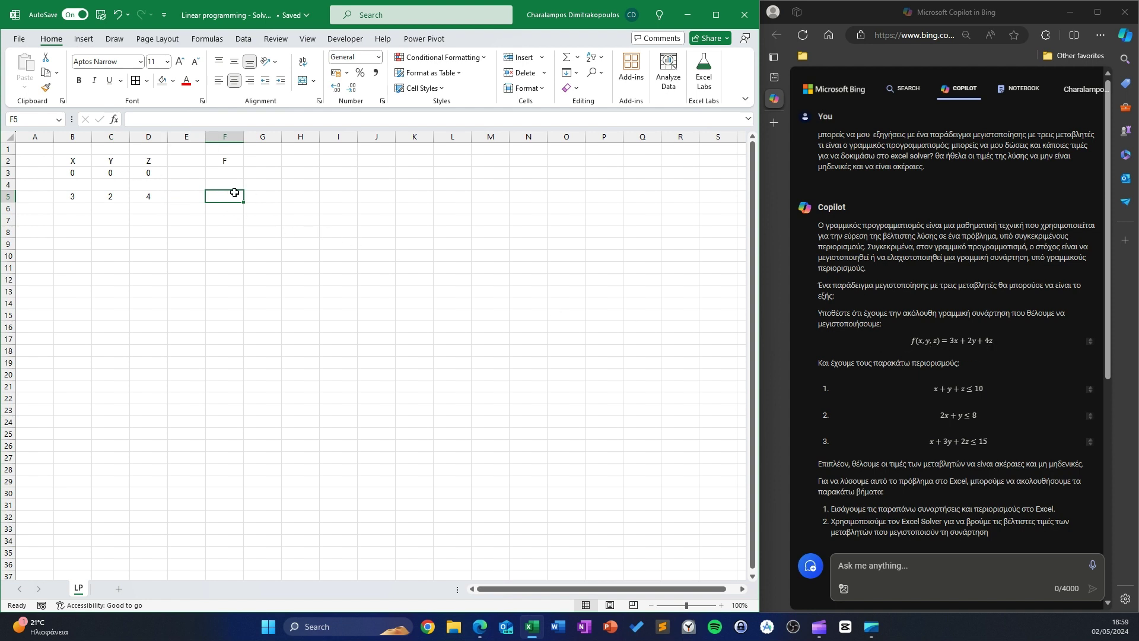
{"action": "type", "text": "="}
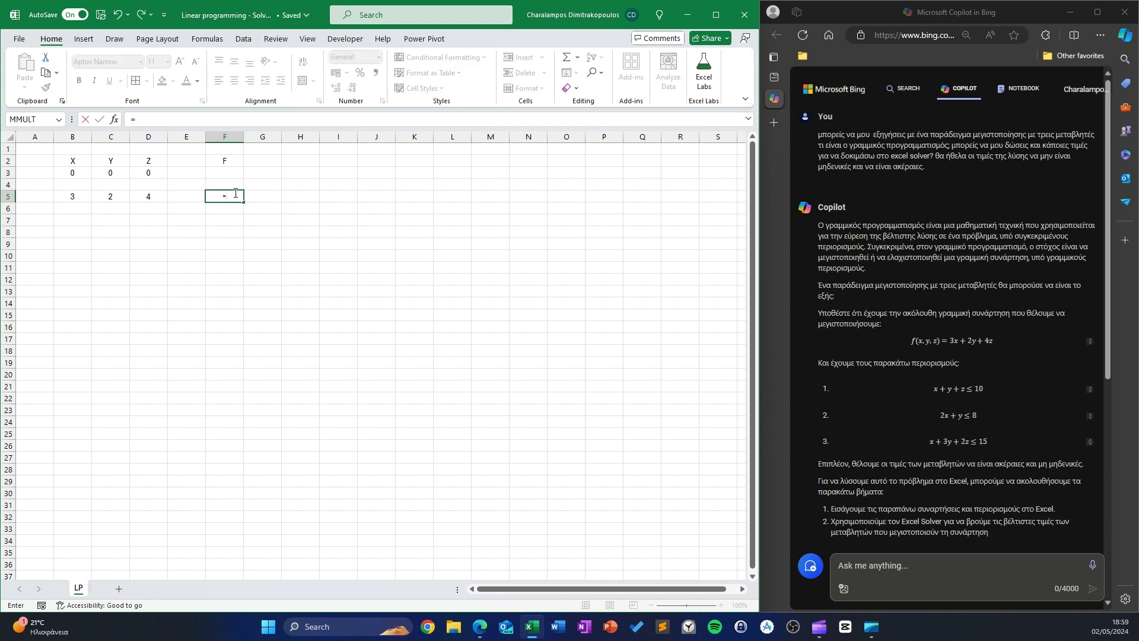
{"action": "type", "text": "sumpr"}
{"action": "key", "text": "Tab"}
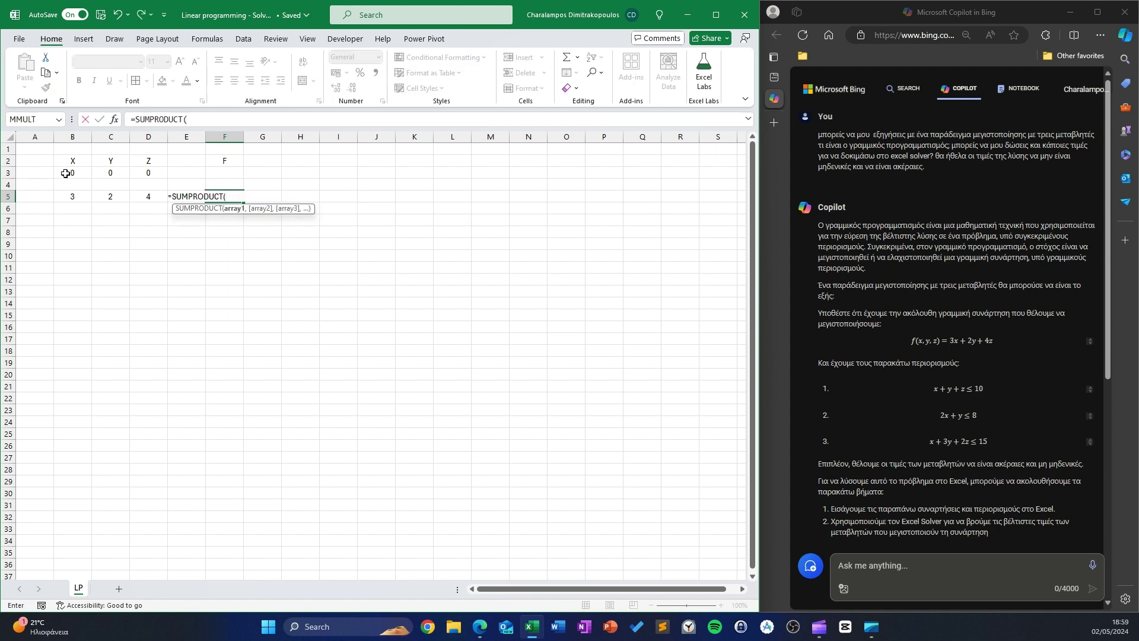
{"action": "left_click_drag", "start_coordinate": [65, 173], "coordinate": [136, 170]}
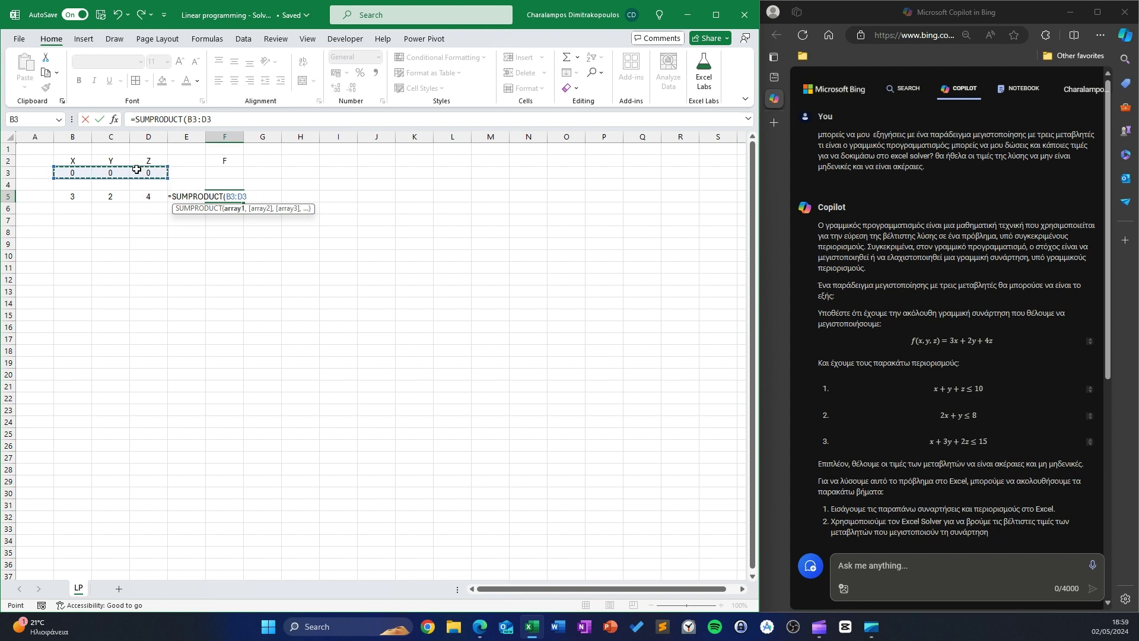
{"action": "key", "text": "F4"}
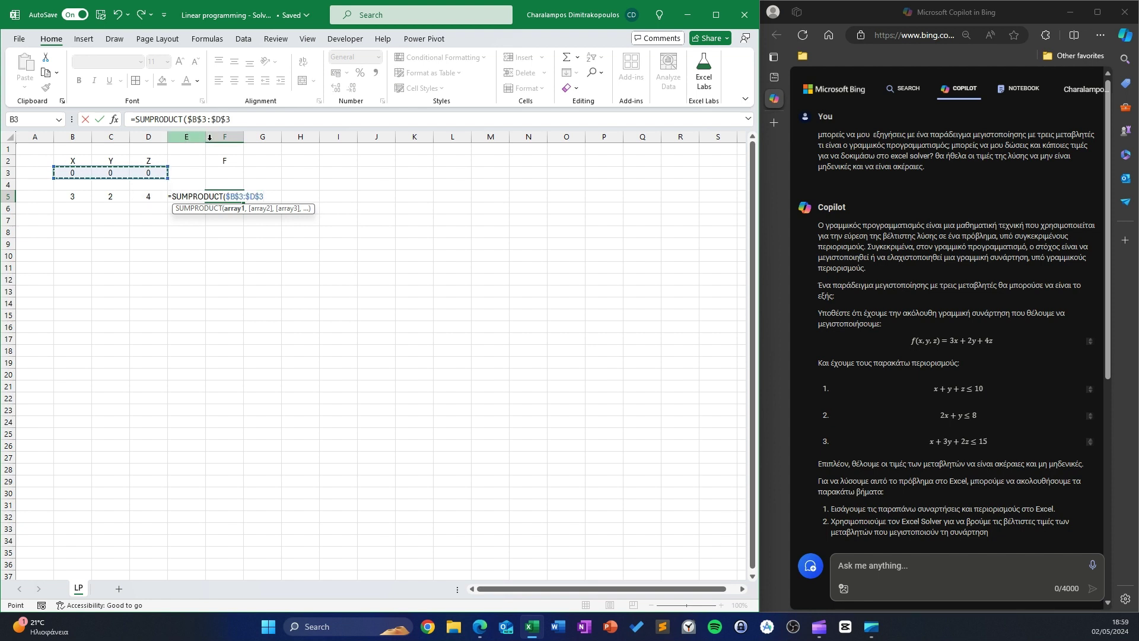
{"action": "left_click", "coordinate": [258, 121]}
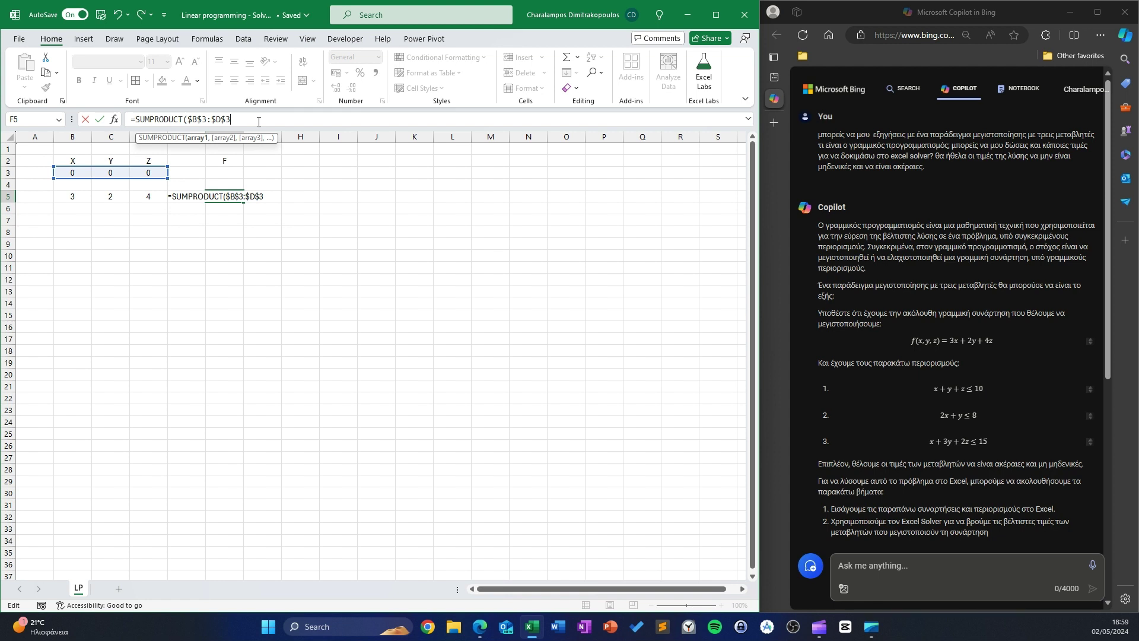
{"action": "type", "text": ","}
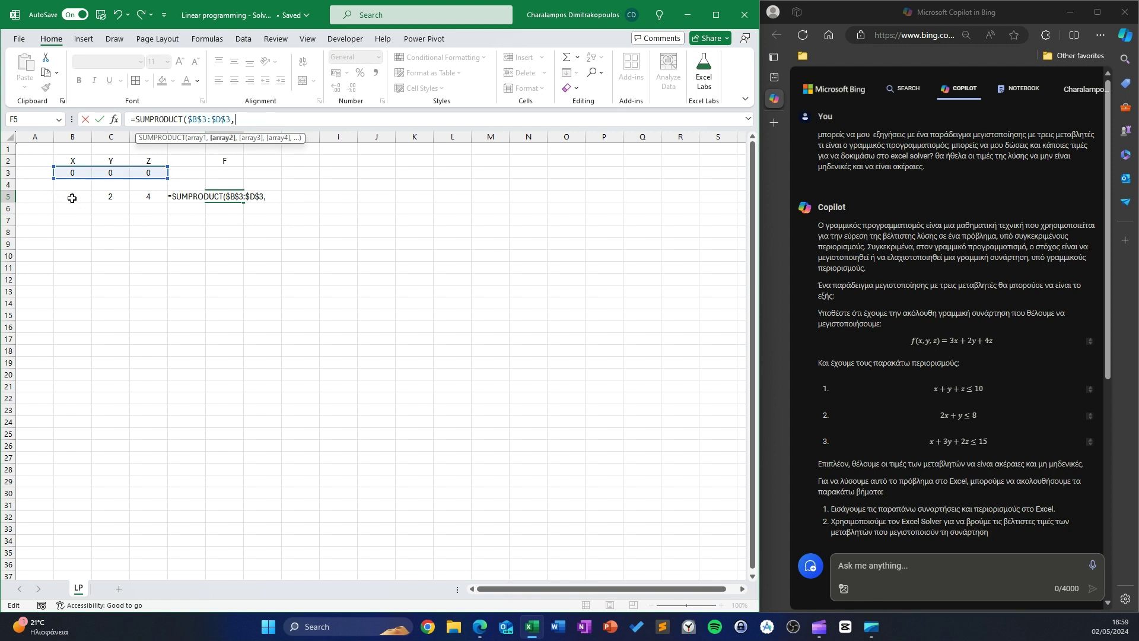
{"action": "left_click_drag", "start_coordinate": [72, 199], "coordinate": [155, 197]}
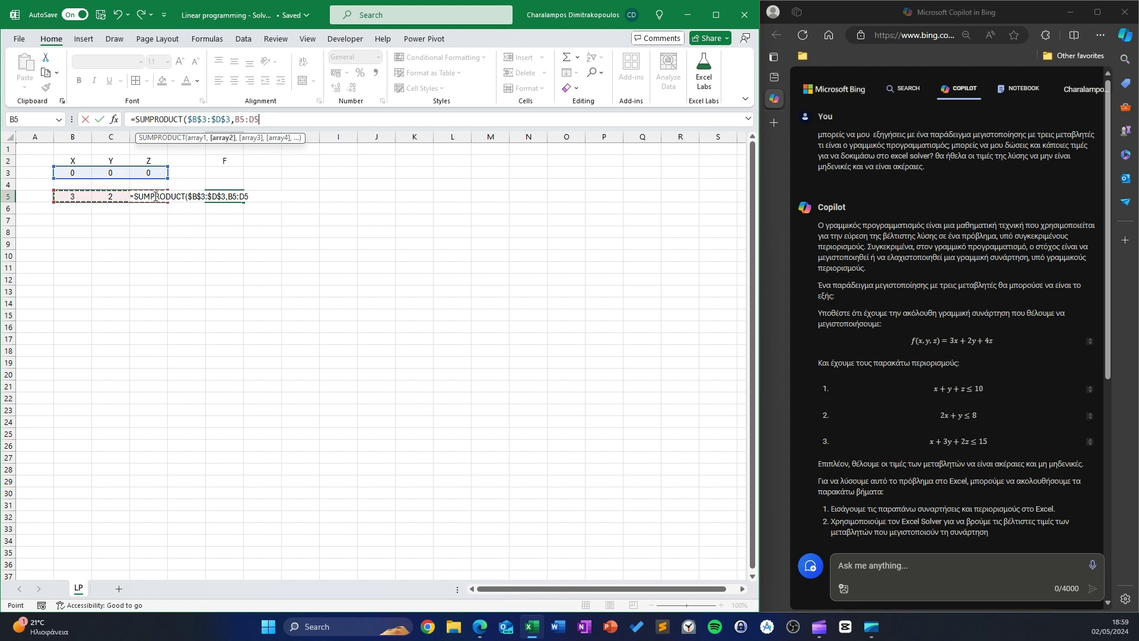
{"action": "type", "text": ")"}
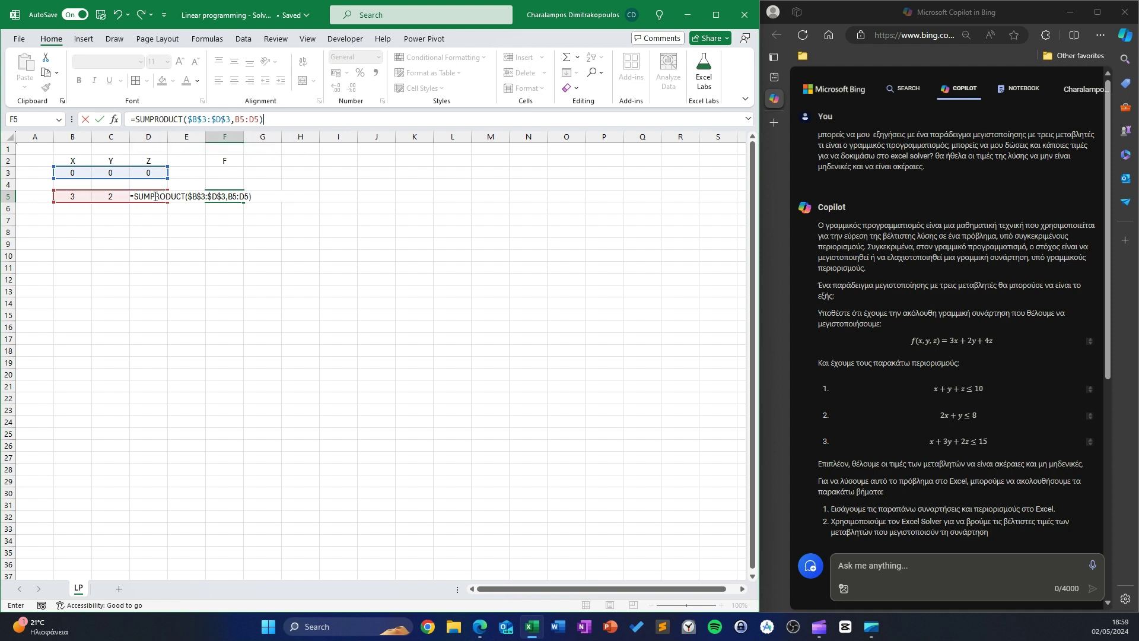
{"action": "key", "text": "Return"}
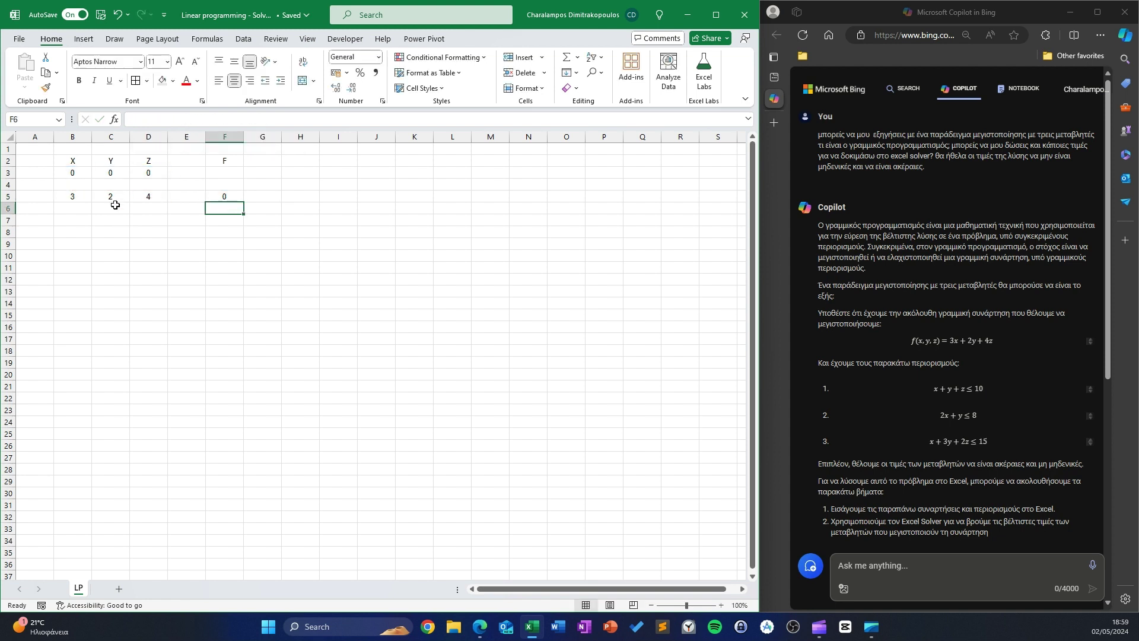
Check that F5 holds the SUMPRODUCT formula showing 0.
{"action": "left_click", "coordinate": [225, 189]}
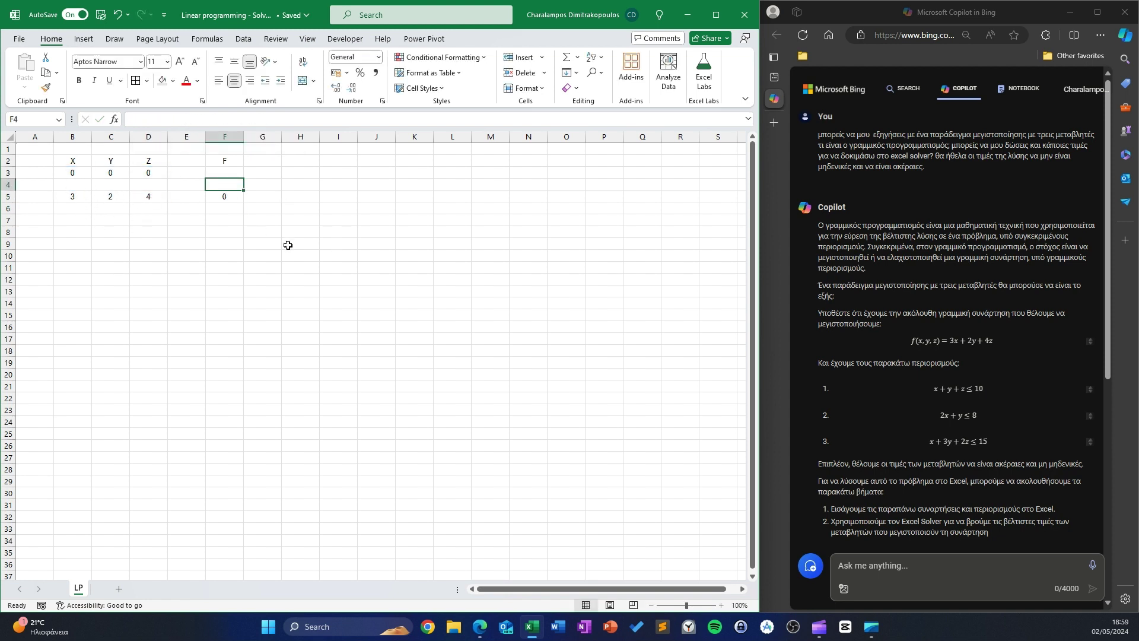
{"action": "left_click", "coordinate": [231, 197]}
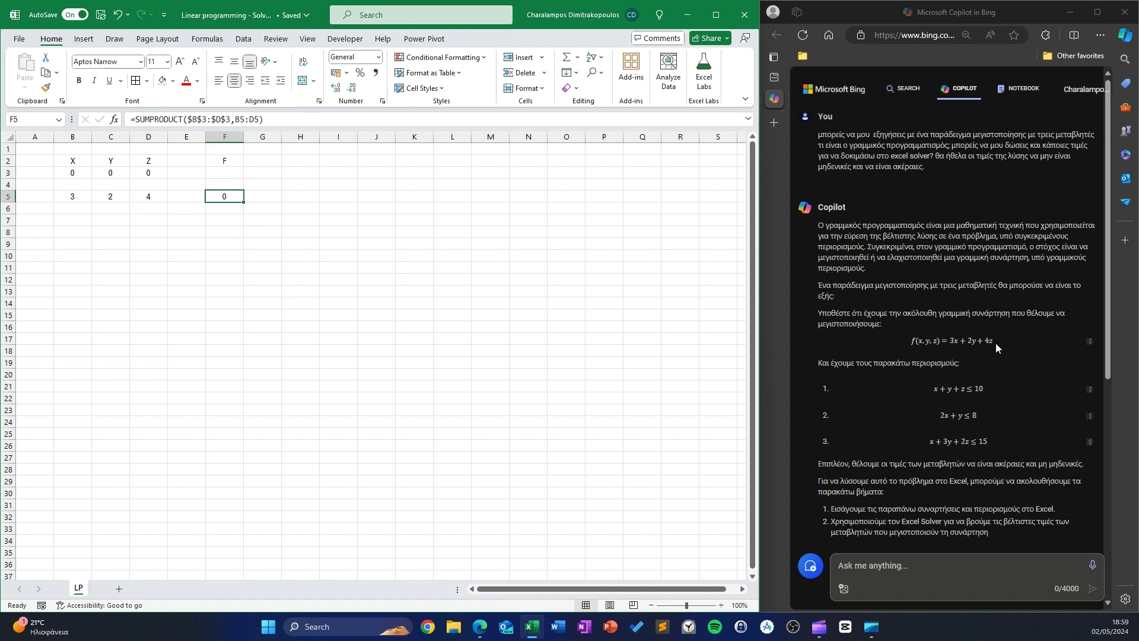
{"action": "left_click", "coordinate": [110, 233]}
{"action": "left_click", "coordinate": [80, 221]}
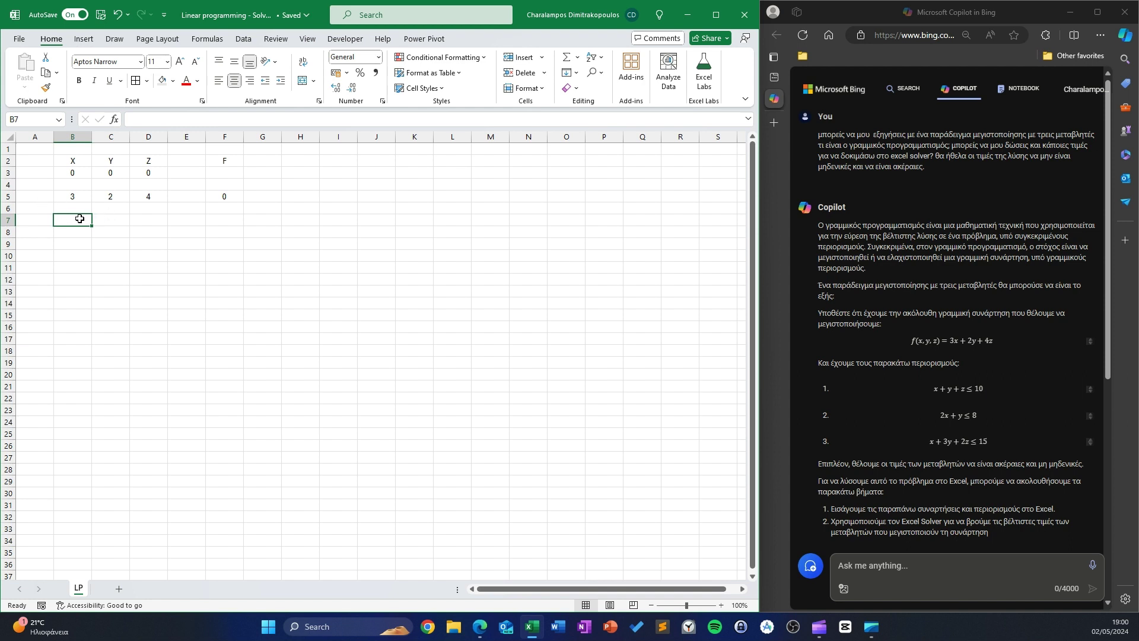
Fill B7:D7 with constraint coefficients 1, 1, 1.
{"action": "left_click_drag", "start_coordinate": [79, 219], "coordinate": [154, 220]}
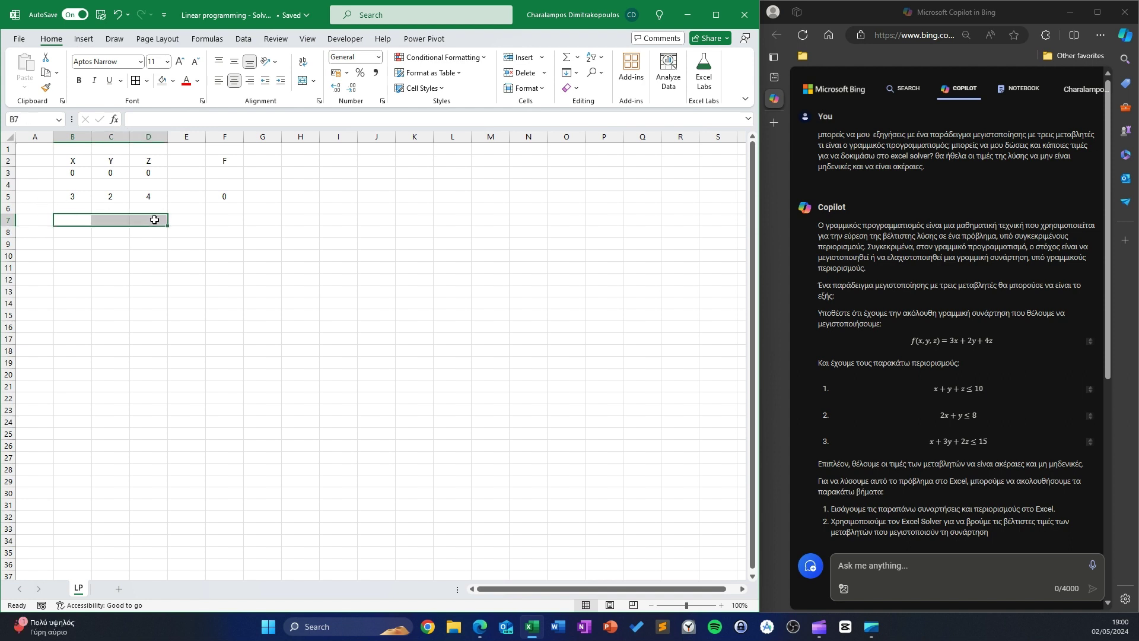
{"action": "type", "text": "1"}
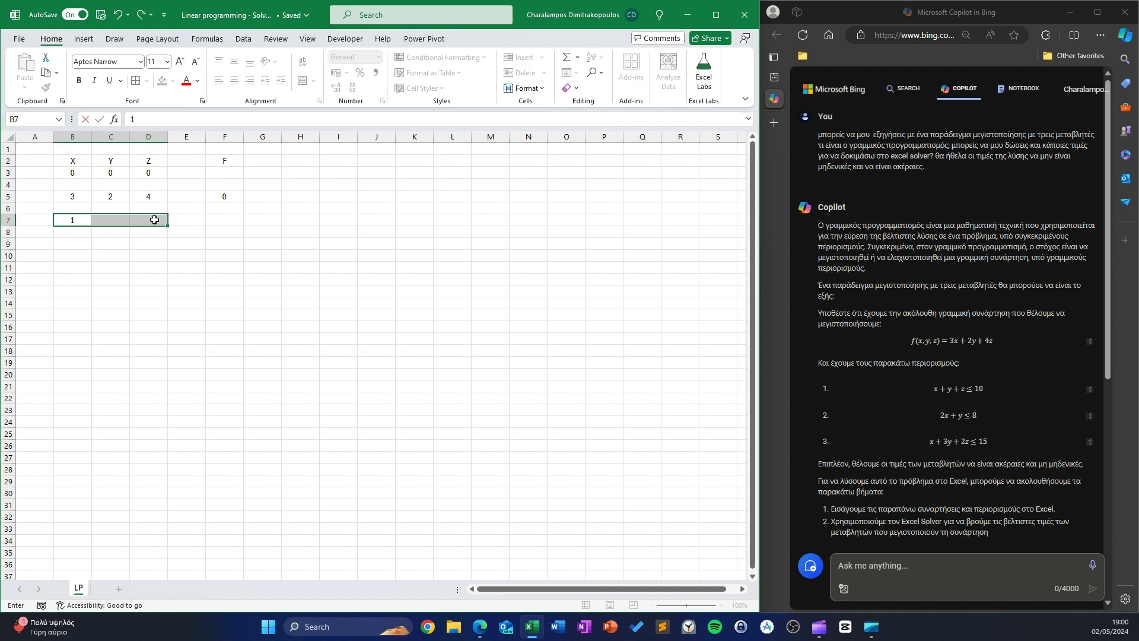
{"action": "key", "text": "ctrl+Return"}
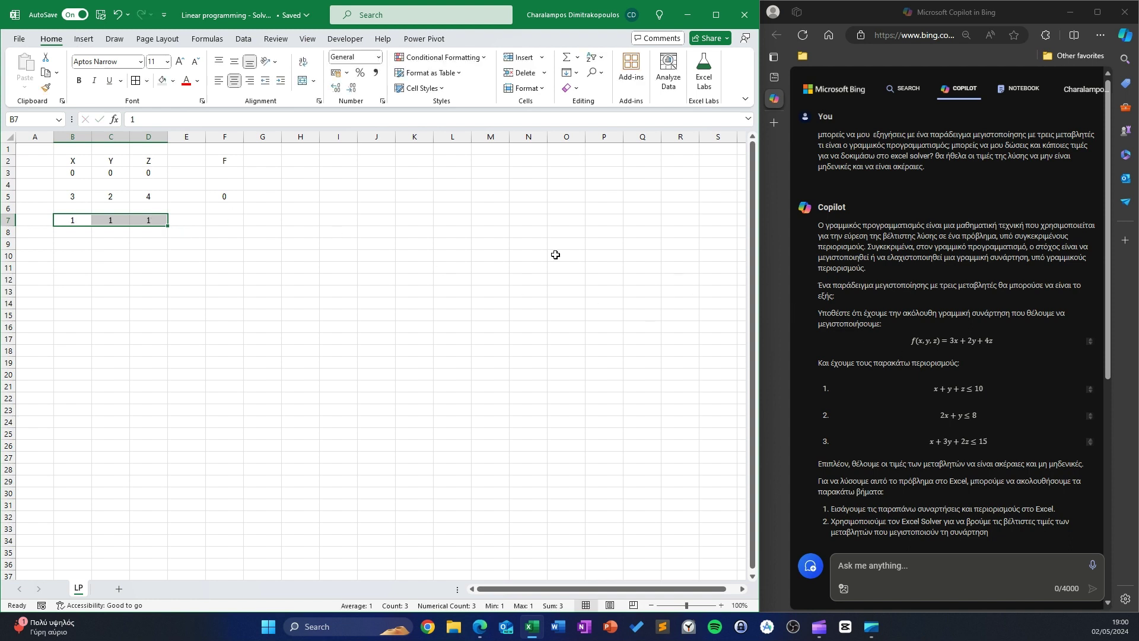
Copy F5's SUMPRODUCT formula into F7, giving =SUMPRODUCT($B$3:$D$3,B7:D7).
{"action": "left_click", "coordinate": [225, 222]}
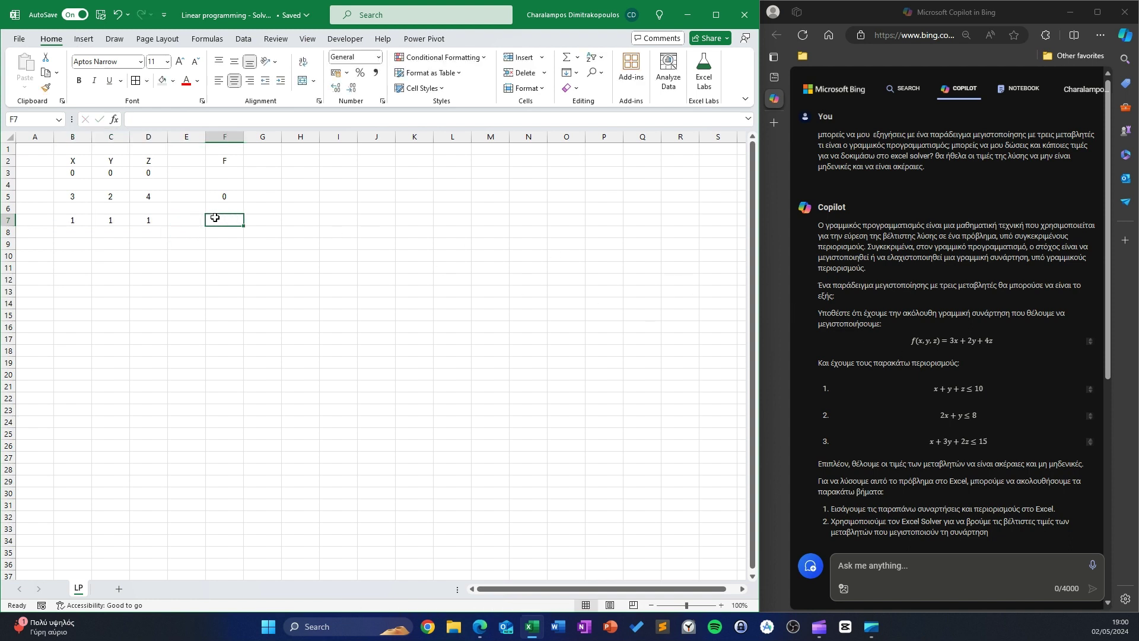
{"action": "left_click", "coordinate": [236, 196]}
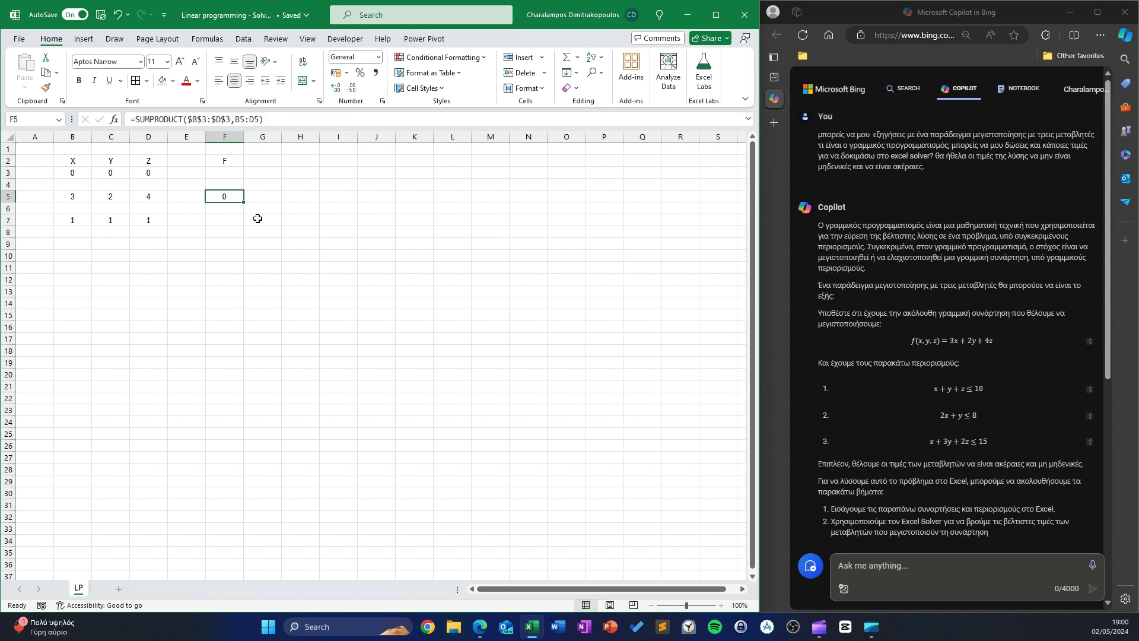
{"action": "key", "text": "ctrl+c"}
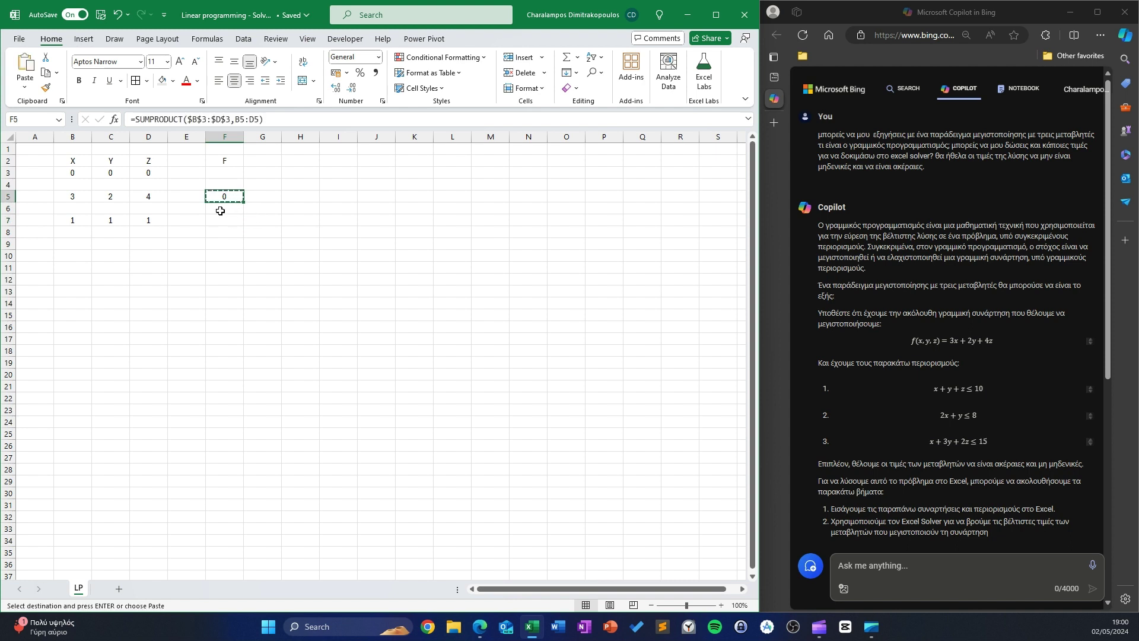
{"action": "left_click", "coordinate": [227, 220]}
{"action": "key", "text": "ctrl+v"}
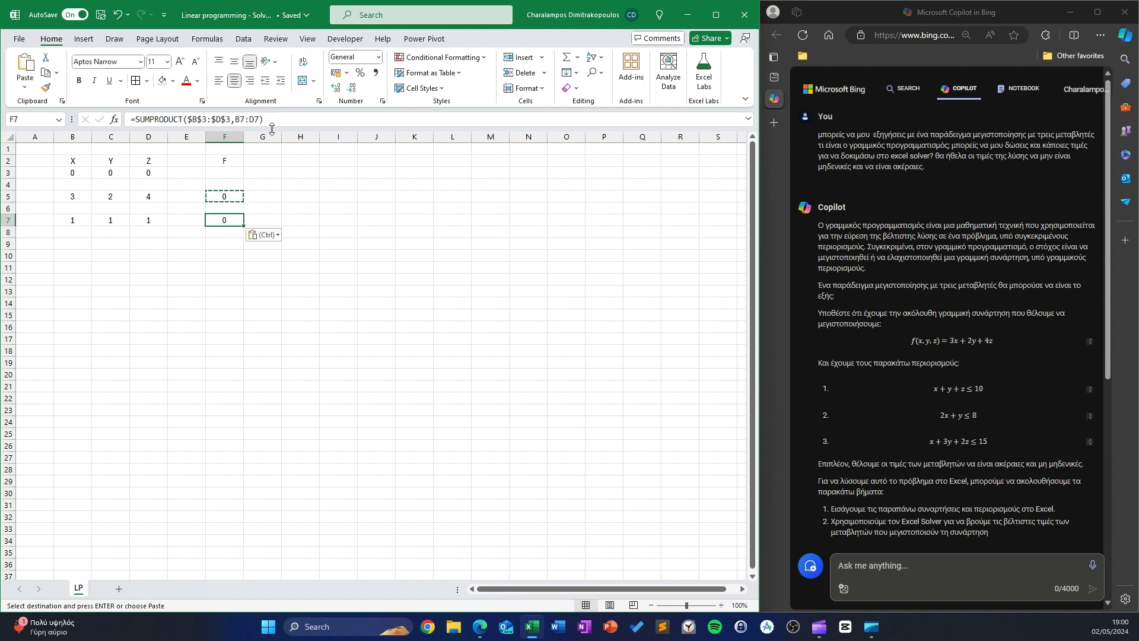
{"action": "key", "text": "F2"}
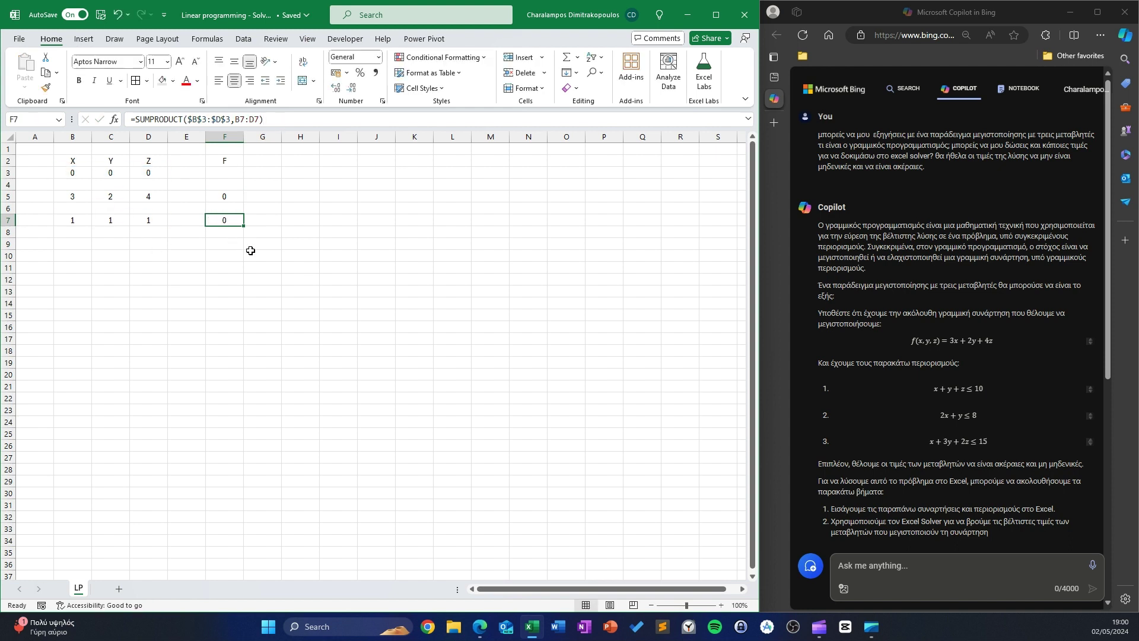
{"action": "key", "text": "Escape"}
{"action": "left_click", "coordinate": [260, 220]}
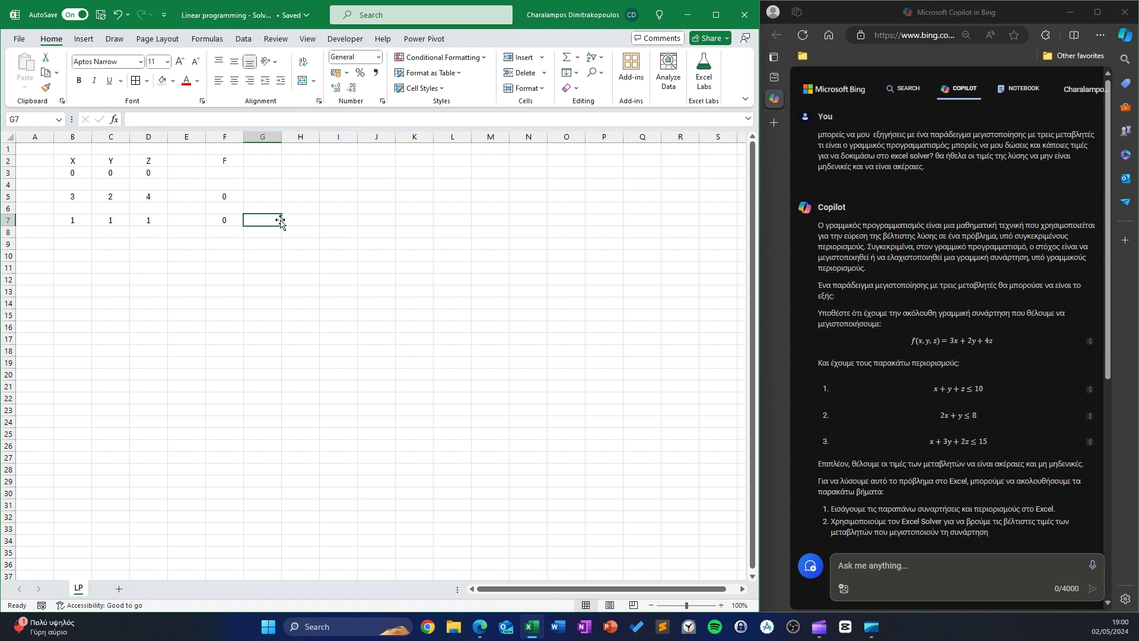
Give the first constraint a <= sign in G7 and limit 10 in H7.
{"action": "type", "text": "<="}
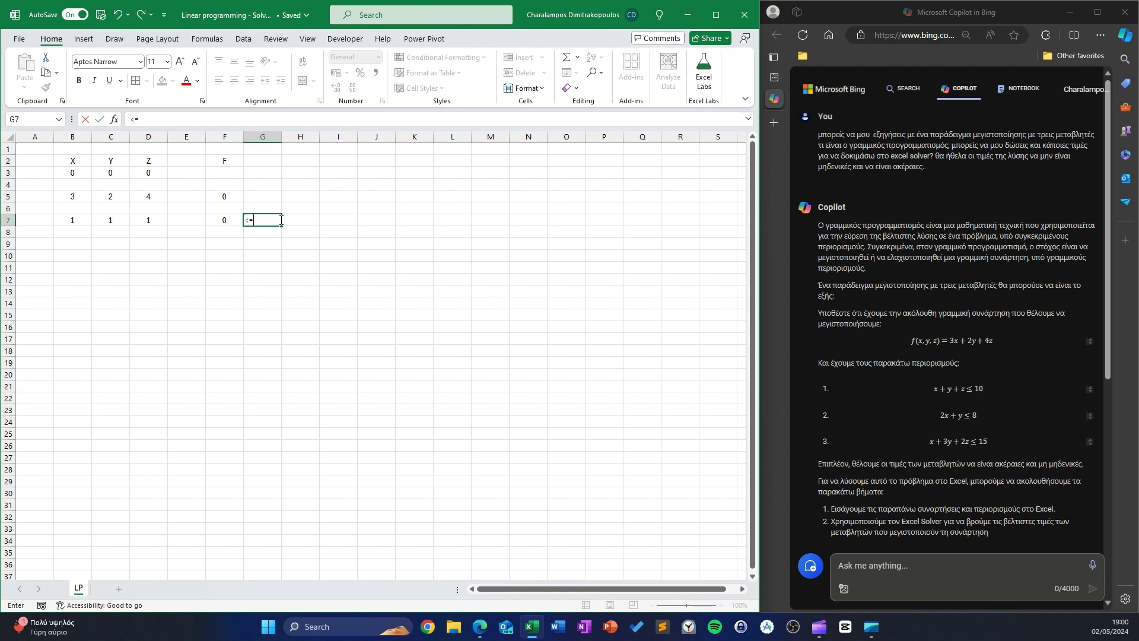
{"action": "key", "text": "Tab"}
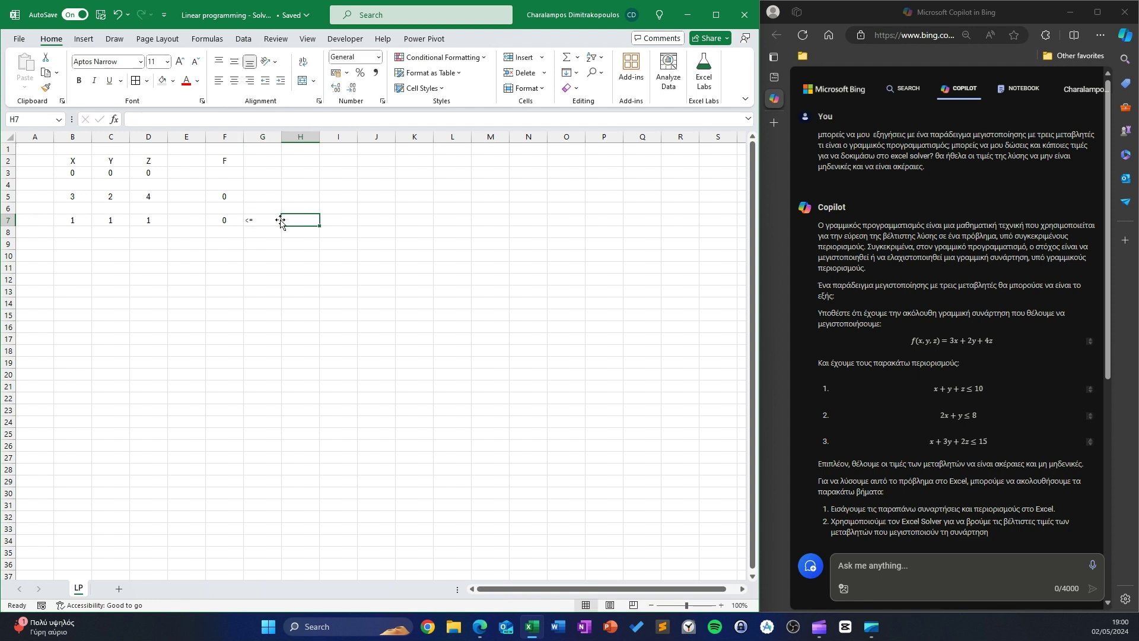
{"action": "type", "text": "10"}
{"action": "key", "text": "Return"}
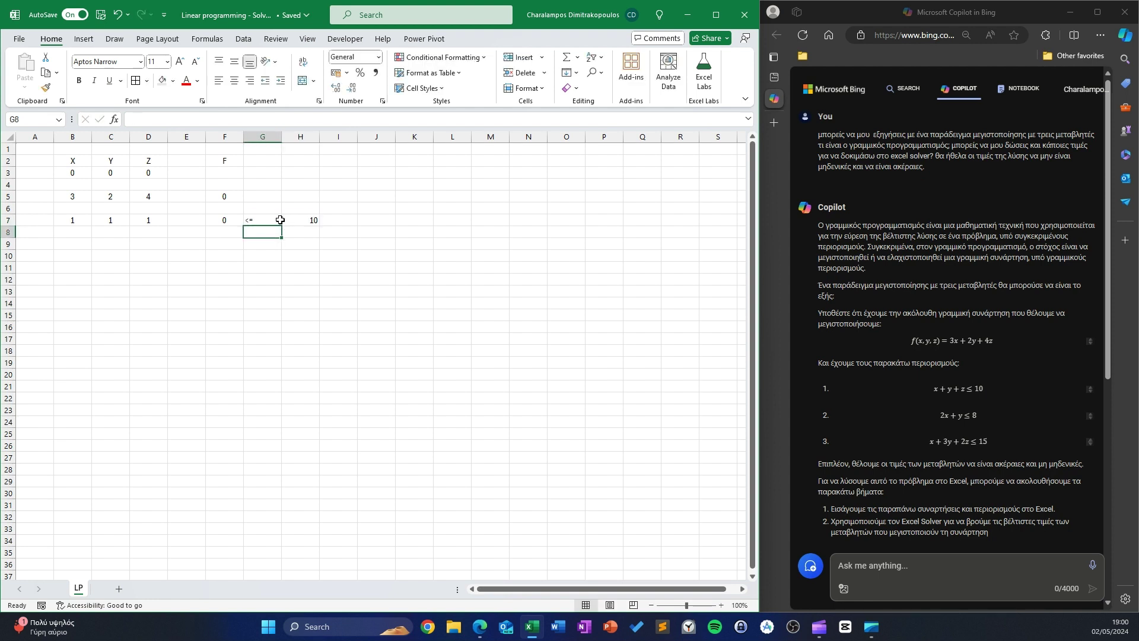
Centre column G and copy the <= sign down to G8 and G9.
{"action": "left_click", "coordinate": [274, 136]}
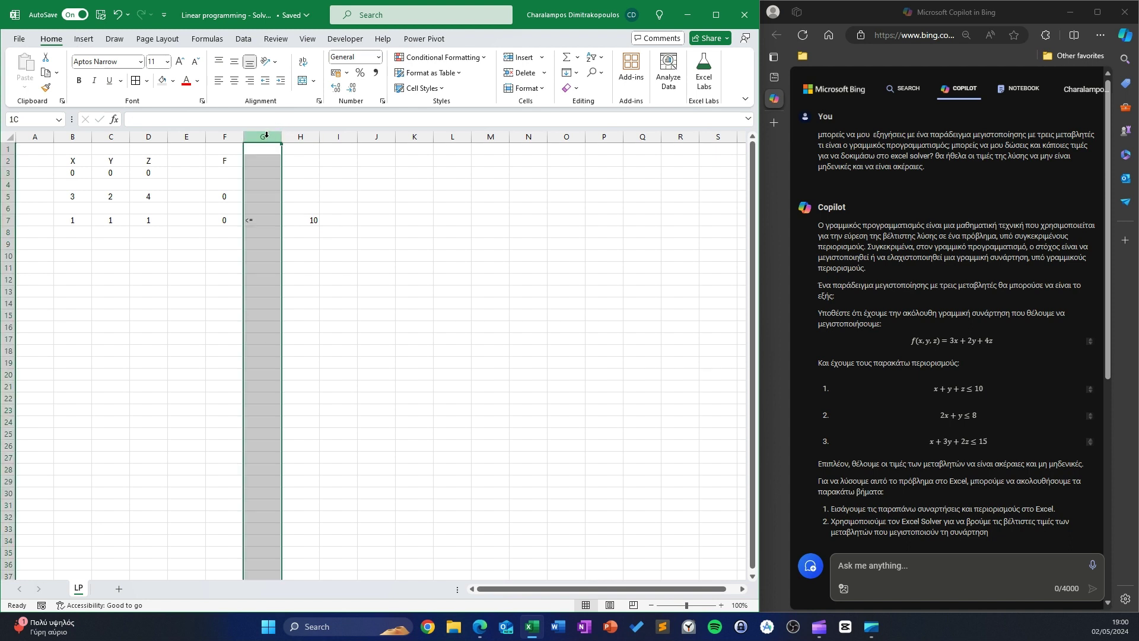
{"action": "left_click", "coordinate": [235, 81]}
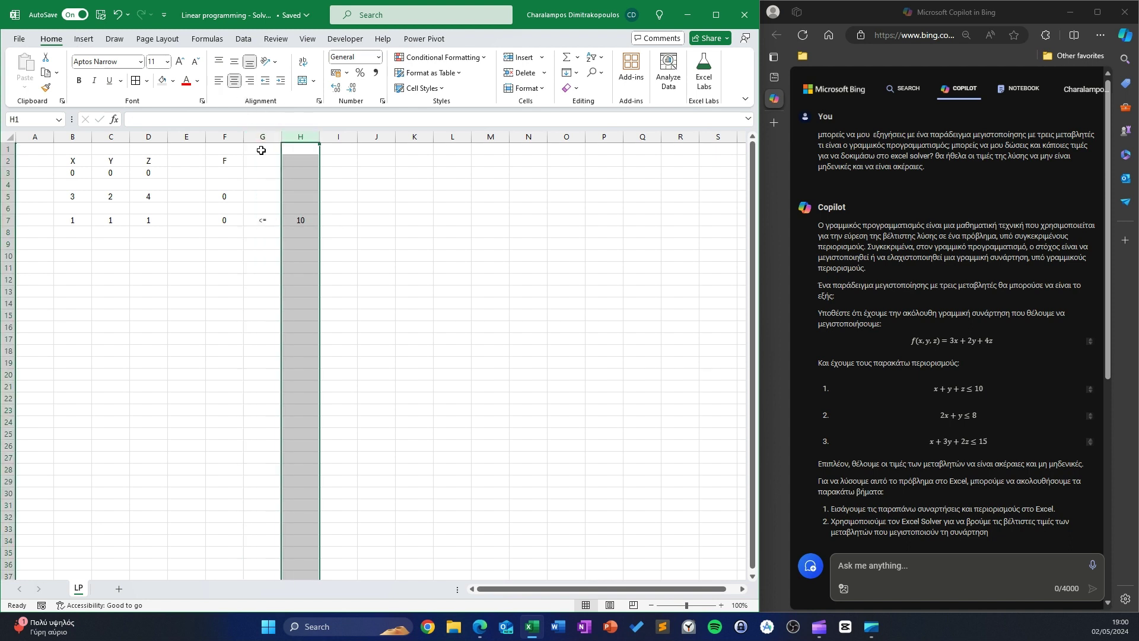
{"action": "left_click", "coordinate": [261, 208]}
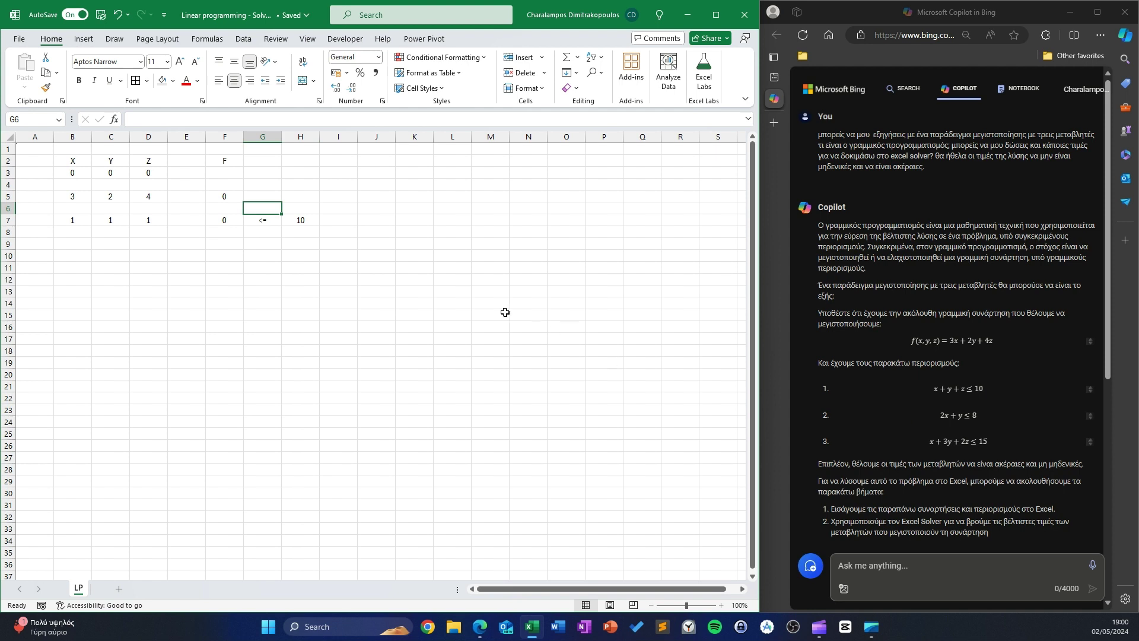
{"action": "left_click", "coordinate": [275, 221]}
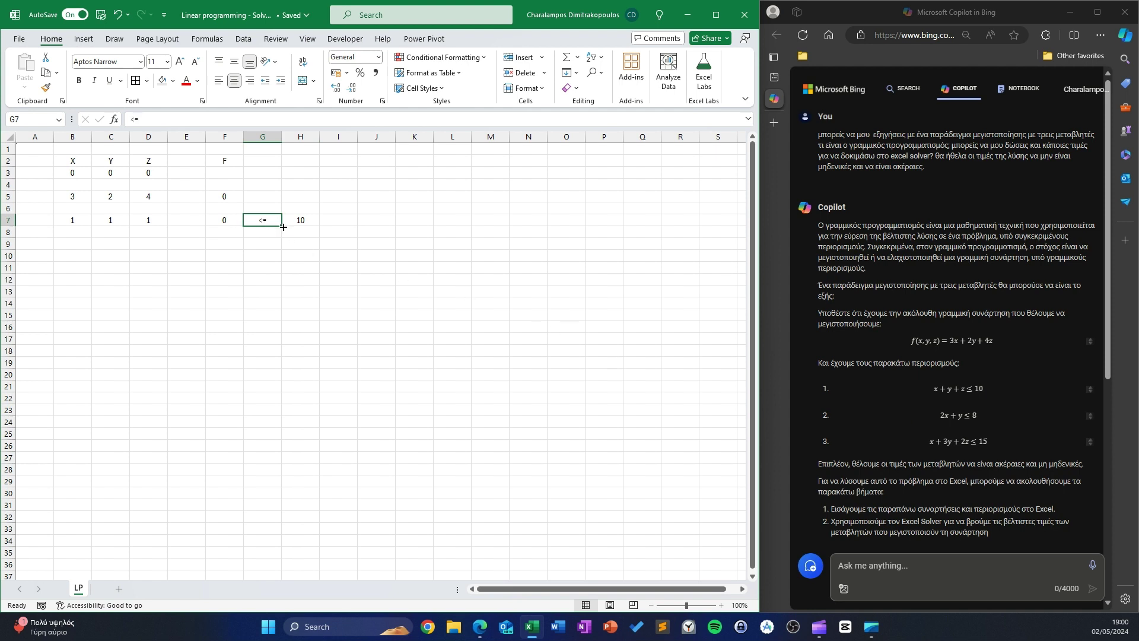
{"action": "left_click_drag", "start_coordinate": [281, 226], "coordinate": [276, 253]}
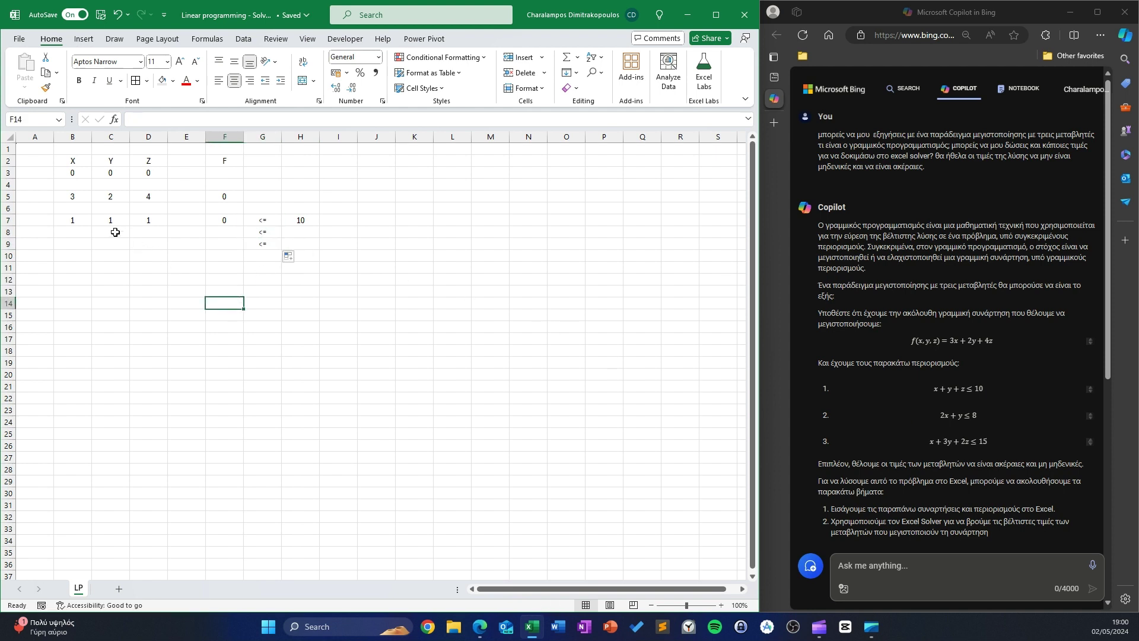
{"action": "left_click", "coordinate": [72, 232]}
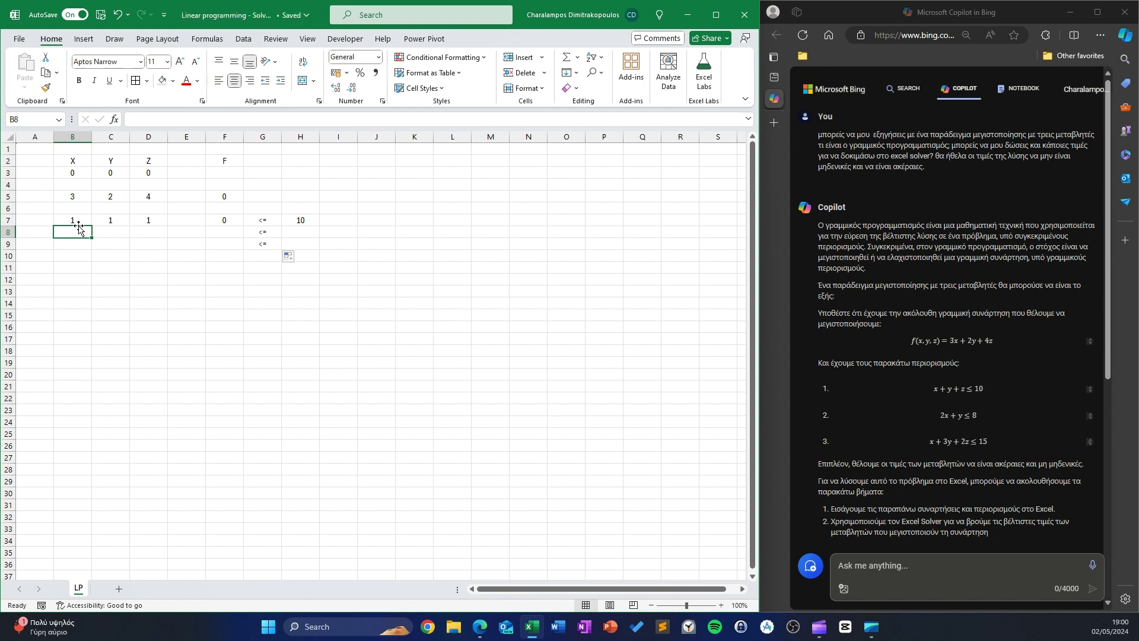
Enter row 8 coefficients 2 and 1, leaving the Z coefficient empty.
{"action": "type", "text": ","}
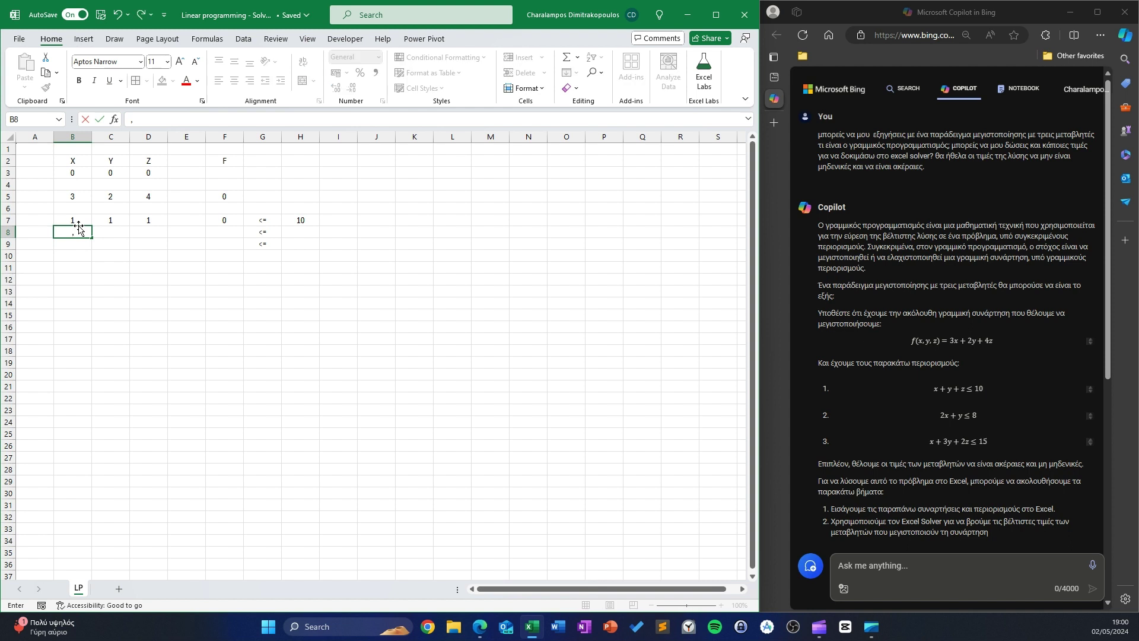
{"action": "type", "text": "2"}
{"action": "key", "text": "Tab"}
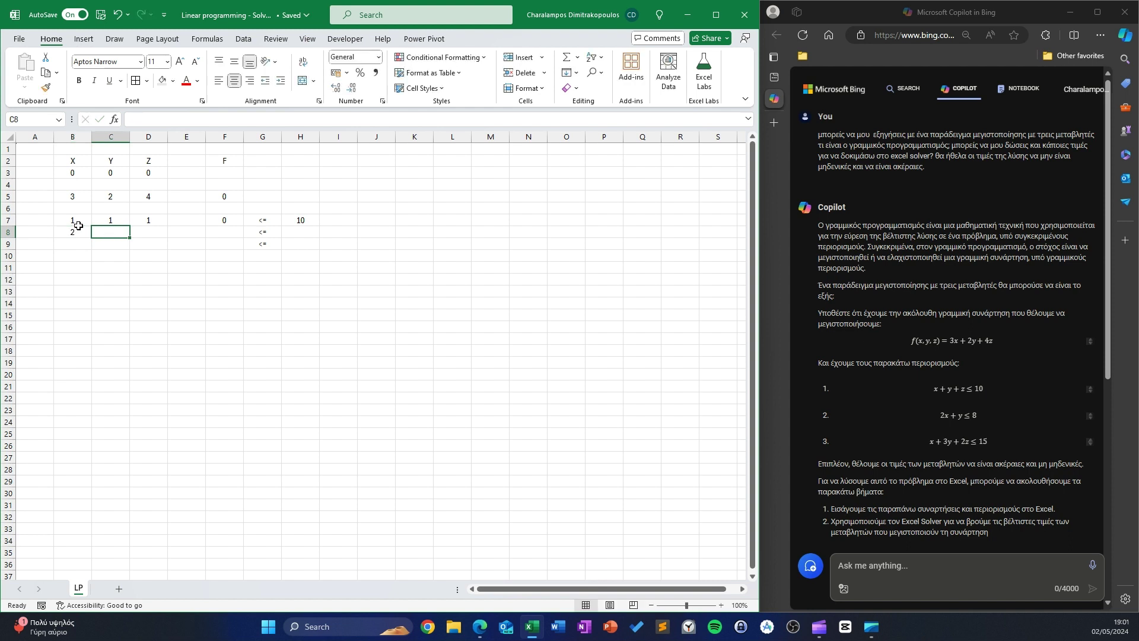
{"action": "type", "text": "1"}
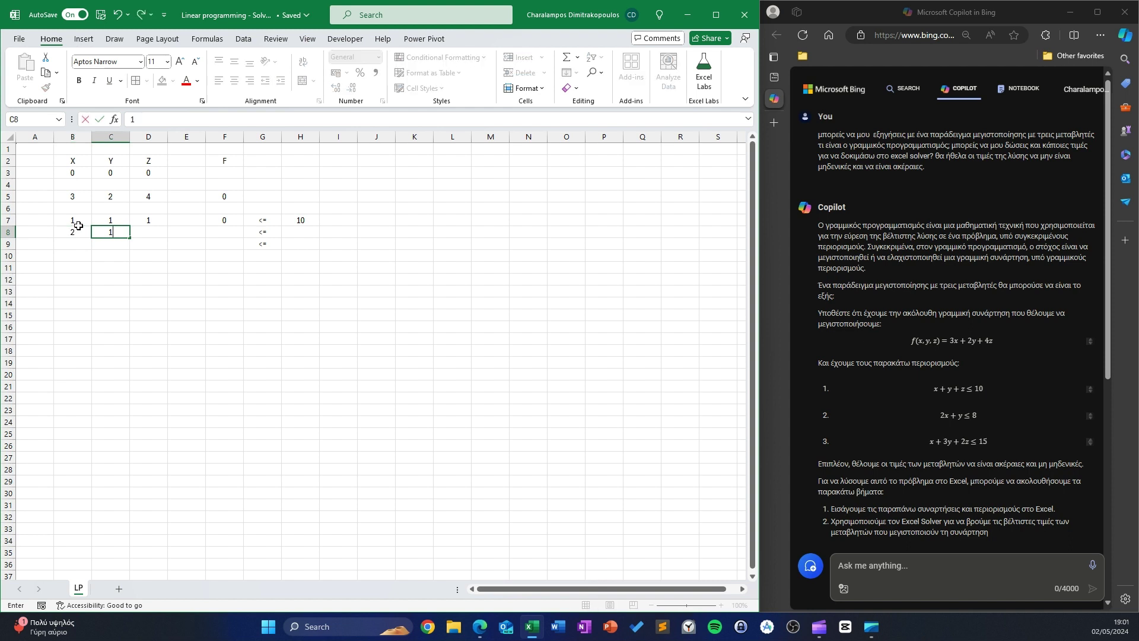
{"action": "key", "text": "Tab"}
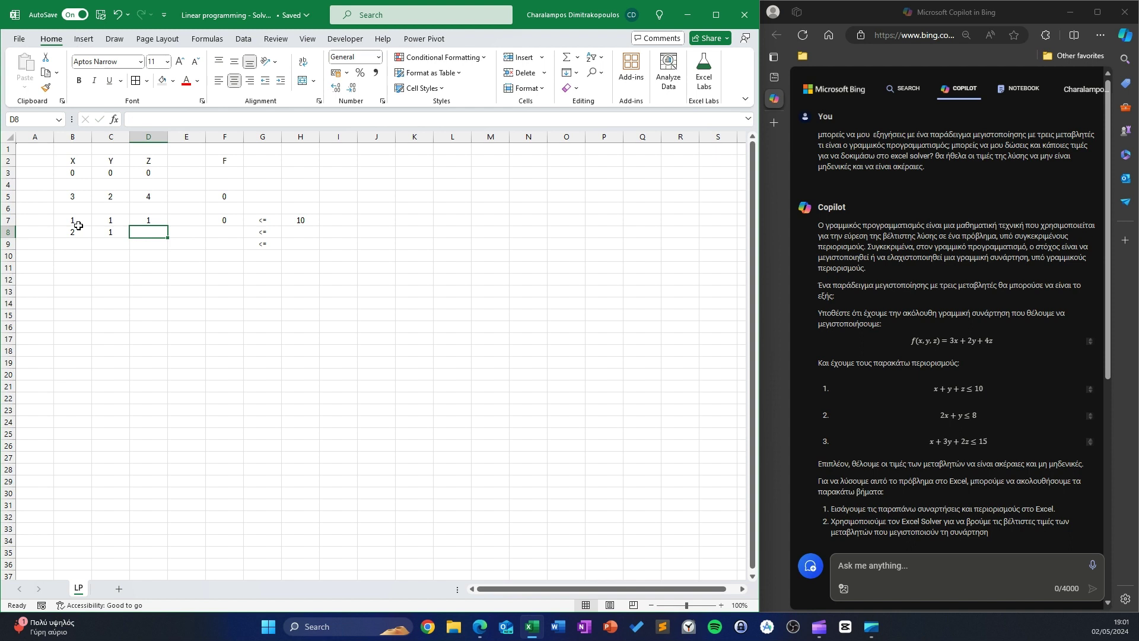
{"action": "key", "text": "Tab"}
Copy the F7 total formula down to F8 and F9.
{"action": "left_click", "coordinate": [224, 223]}
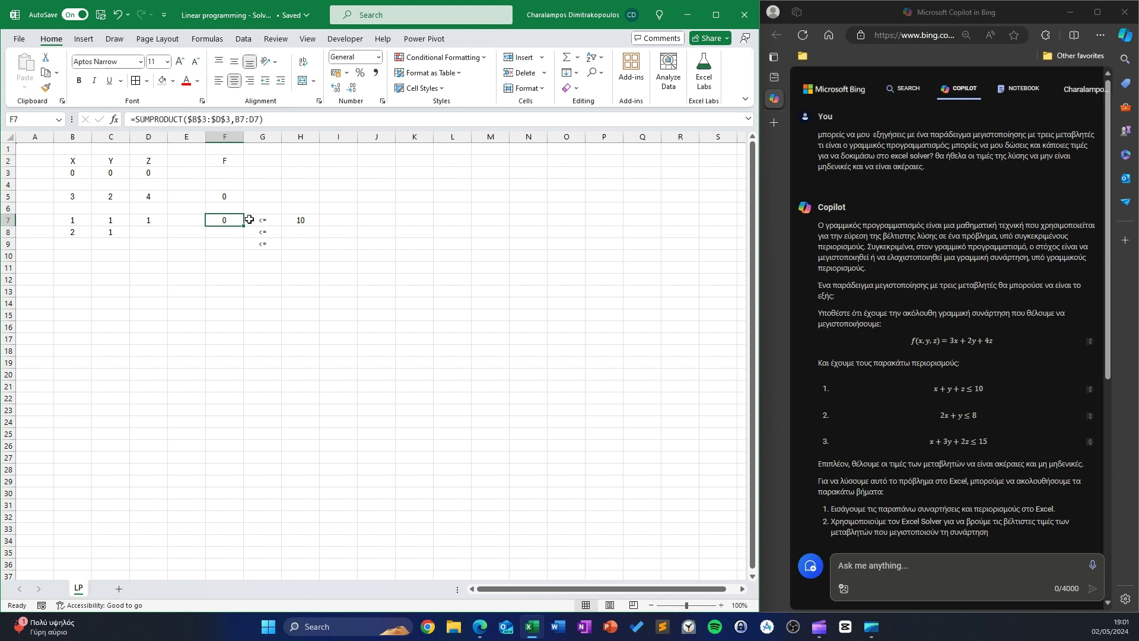
{"action": "left_click_drag", "start_coordinate": [244, 227], "coordinate": [246, 254]}
{"action": "left_click", "coordinate": [222, 230]}
{"action": "left_click", "coordinate": [270, 119]}
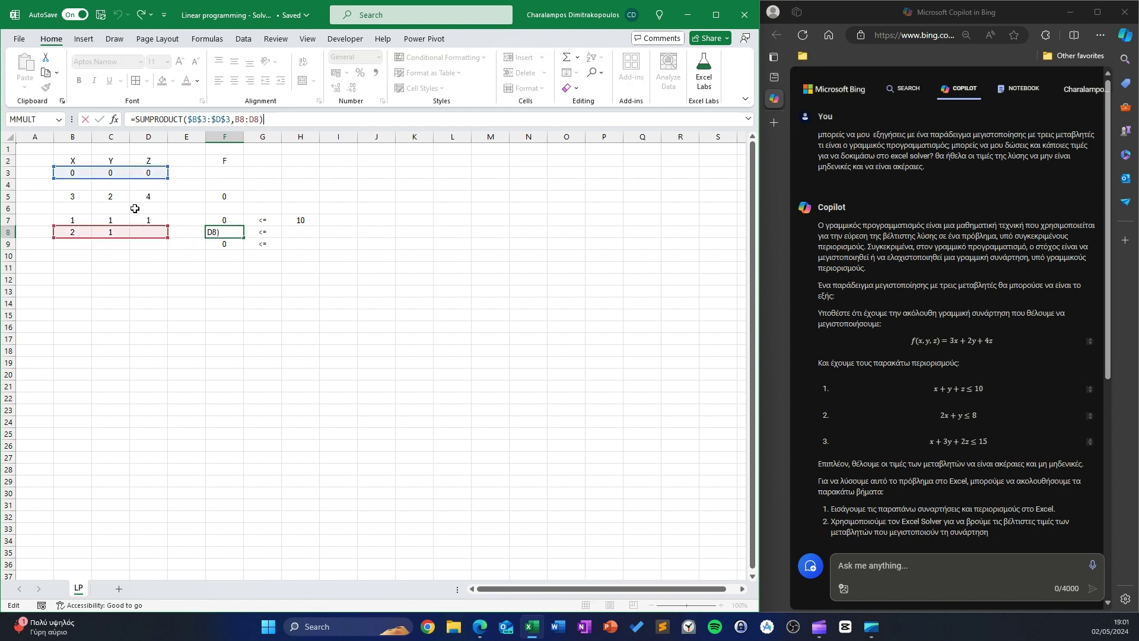
{"action": "key", "text": "Escape"}
Enter row 9 coefficients 1, 3 and 2 in B9:D9.
{"action": "left_click", "coordinate": [74, 232]}
{"action": "left_click", "coordinate": [74, 242]}
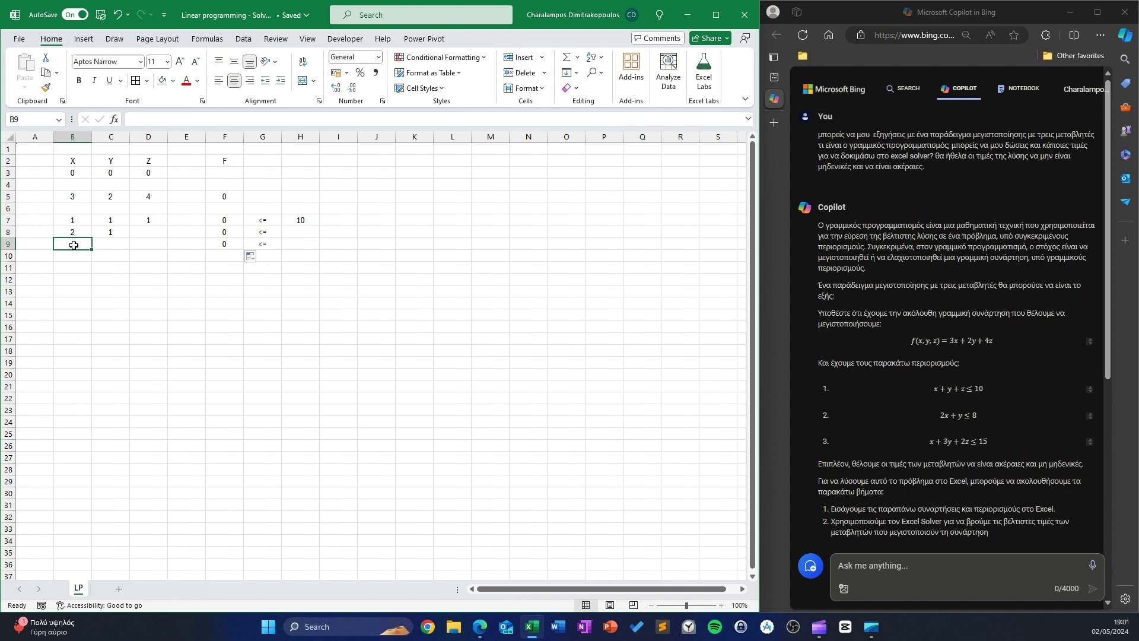
{"action": "type", "text": "1"}
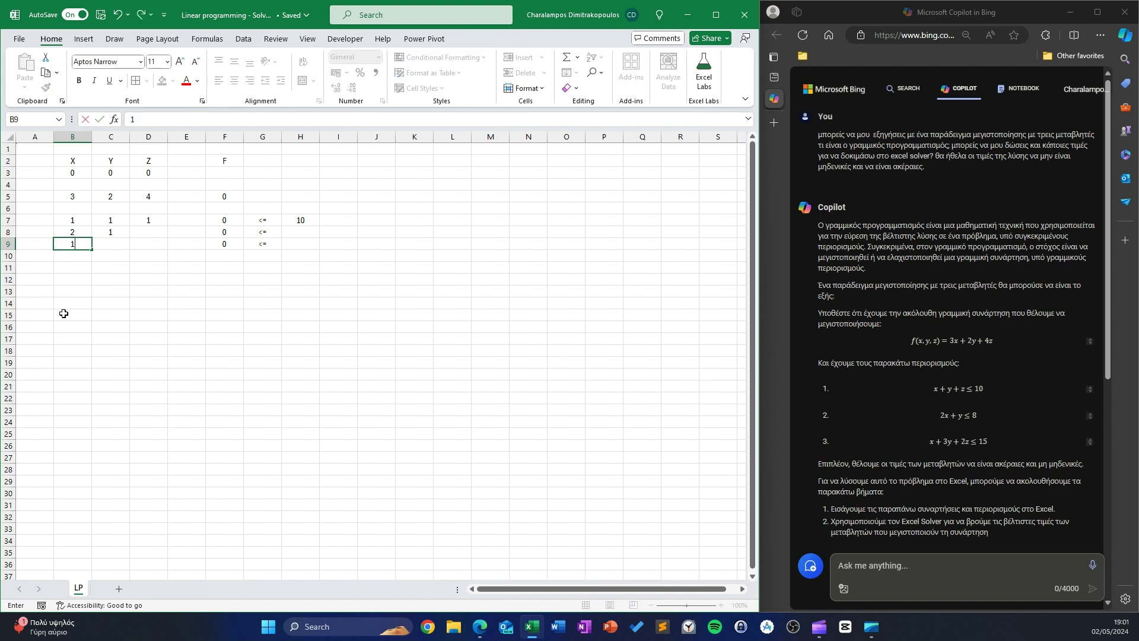
{"action": "key", "text": "Tab"}
{"action": "type", "text": "3"}
{"action": "key", "text": "Tab"}
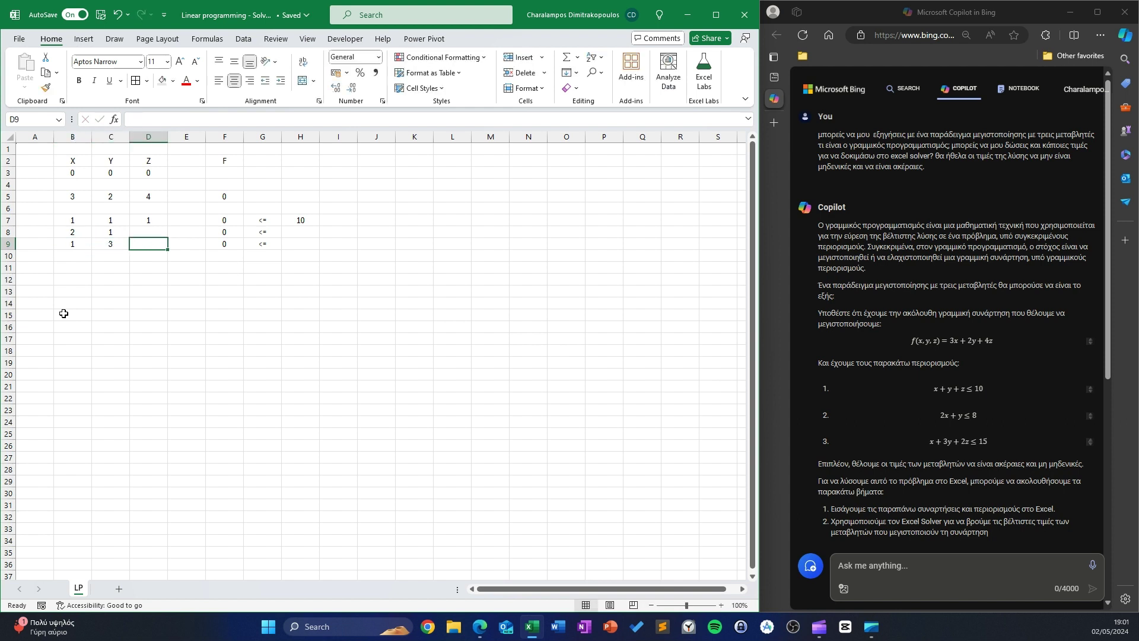
{"action": "type", "text": "2"}
{"action": "key", "text": "Tab"}
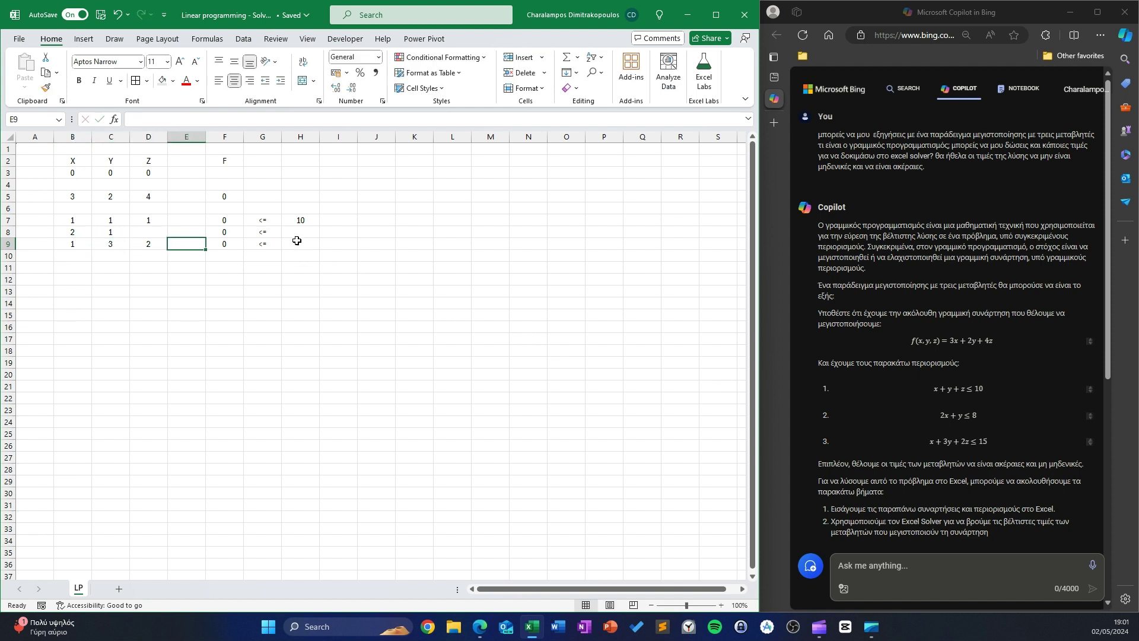
Set the remaining limits to 8 in H8 and 15 in H9.
{"action": "left_click", "coordinate": [299, 232]}
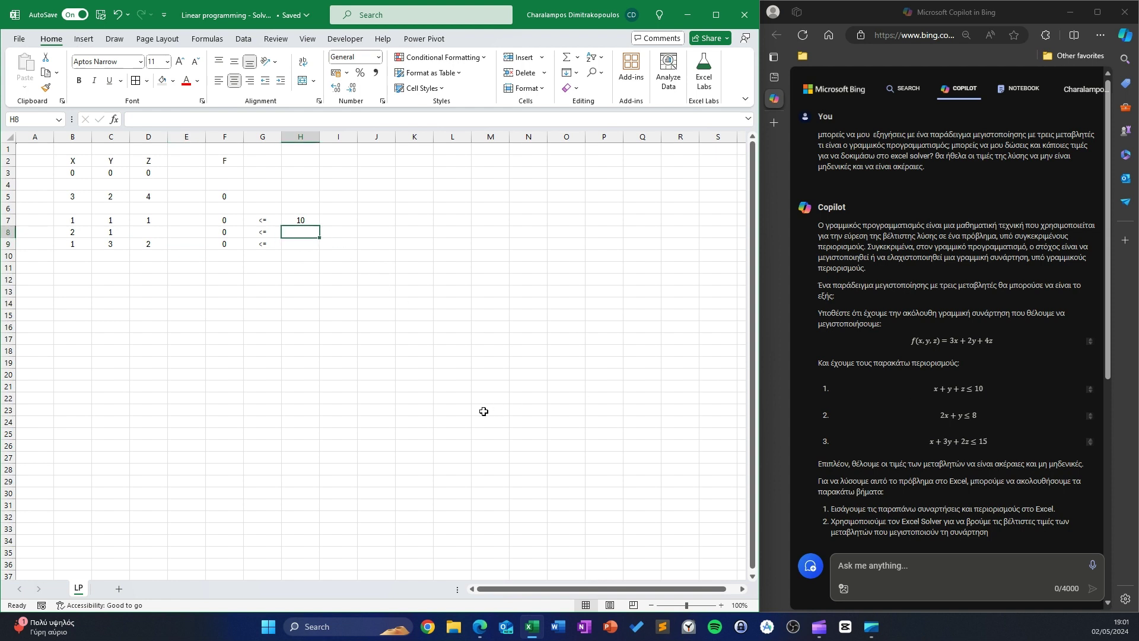
{"action": "type", "text": "8"}
{"action": "key", "text": "Return"}
{"action": "type", "text": "15"}
{"action": "key", "text": "Return"}
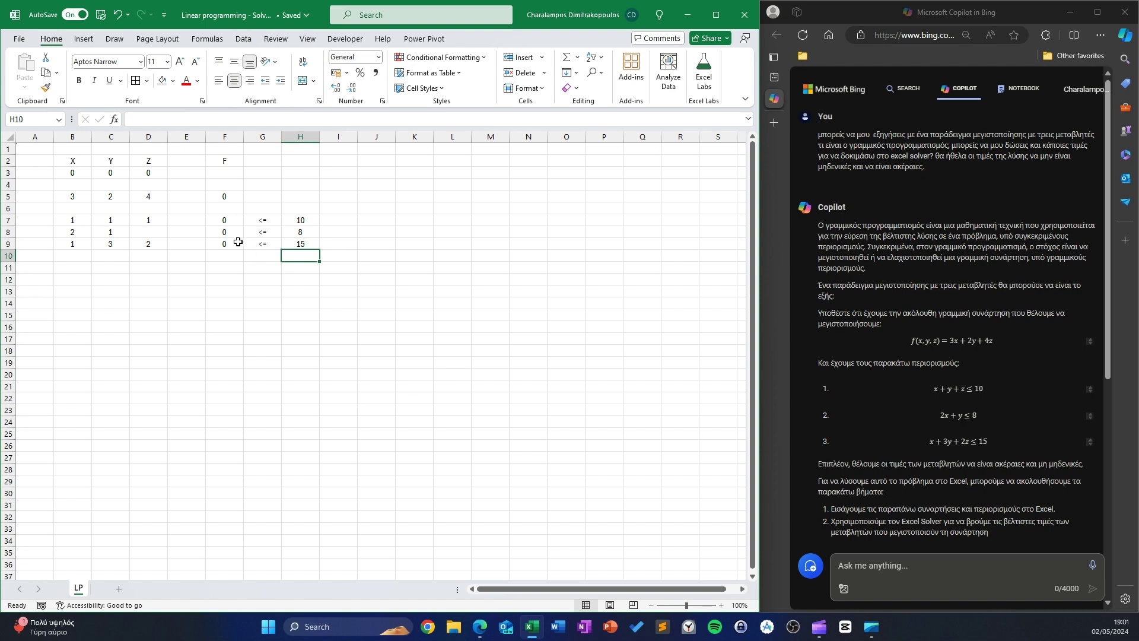
{"action": "left_click_drag", "start_coordinate": [67, 163], "coordinate": [141, 165]}
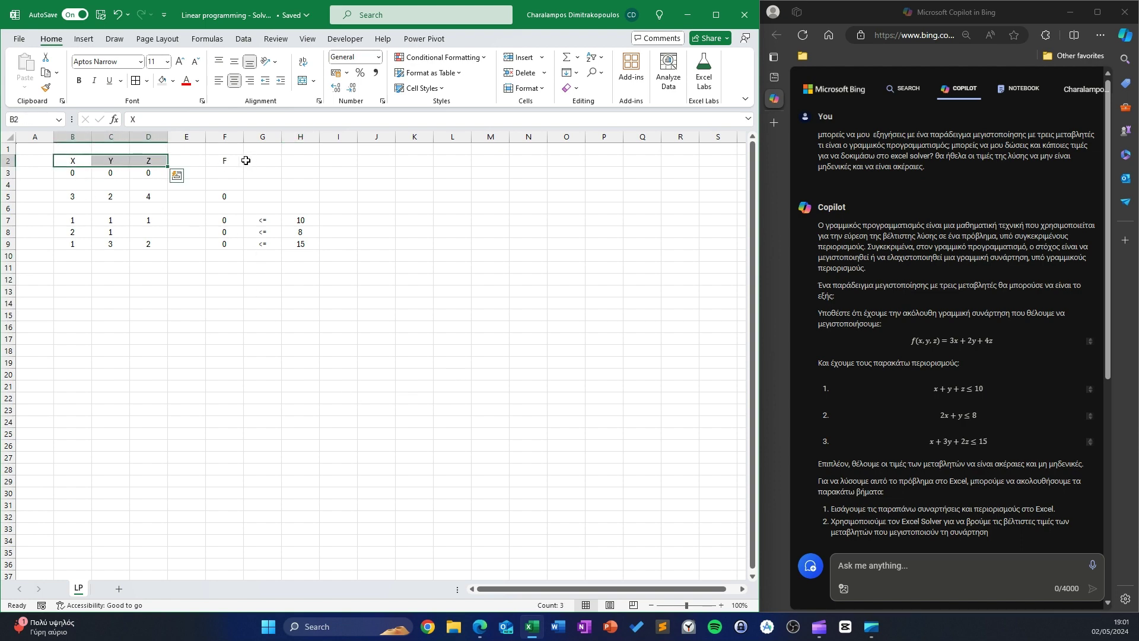
Apply the dark blue Accent1 cell style to headers B2:D2 and F2.
{"action": "left_click", "coordinate": [225, 160], "text": "ctrl"}
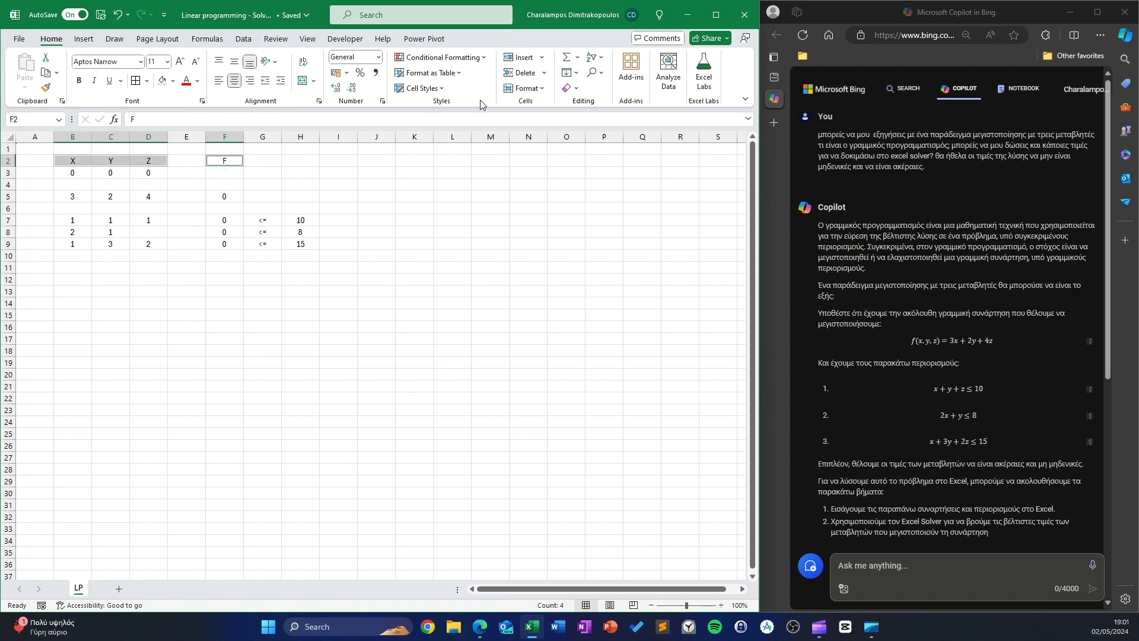
{"action": "left_click", "coordinate": [439, 88]}
{"action": "left_click", "coordinate": [425, 306]}
{"action": "left_click", "coordinate": [262, 208]}
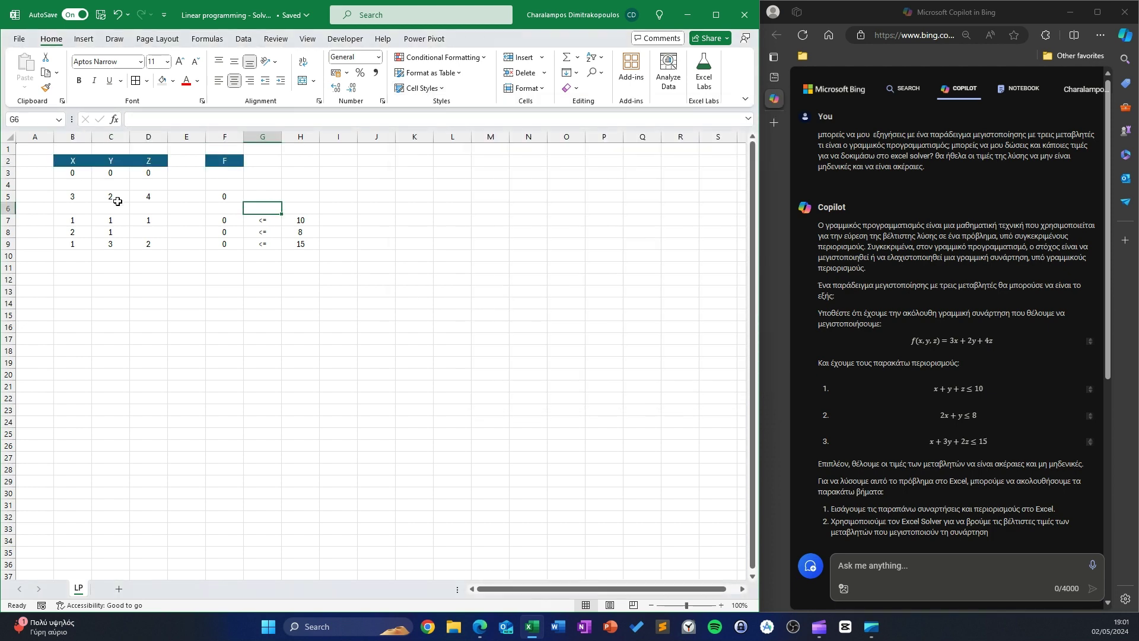
Style objective cells B5:D5 and F5 with light blue 40% - Accent1.
{"action": "left_click_drag", "start_coordinate": [71, 197], "coordinate": [148, 196]}
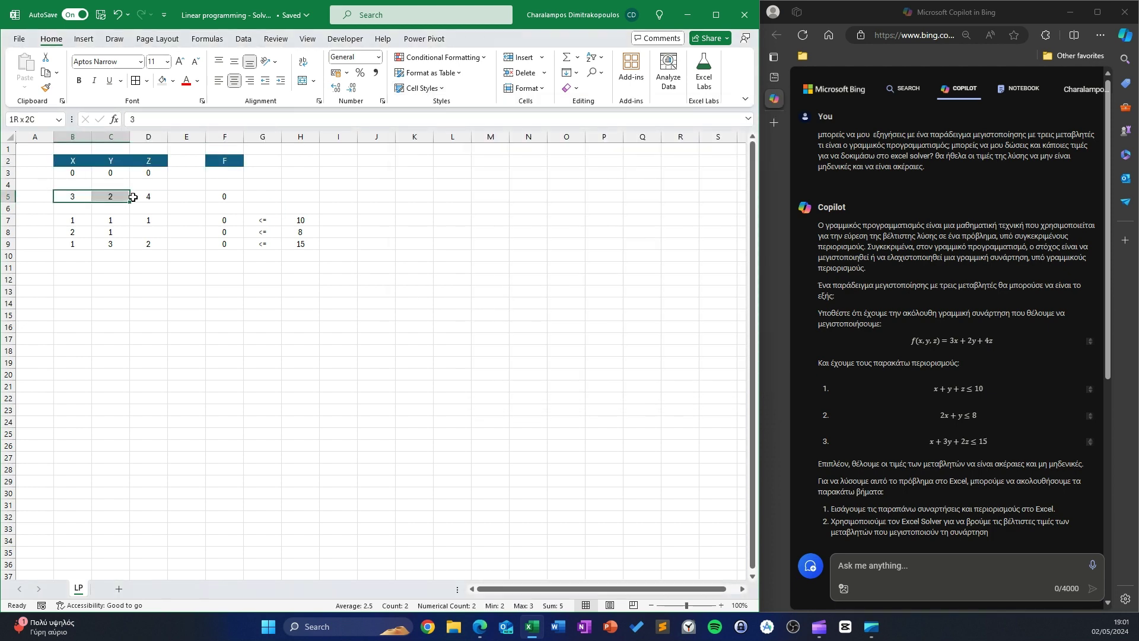
{"action": "left_click", "coordinate": [442, 89]}
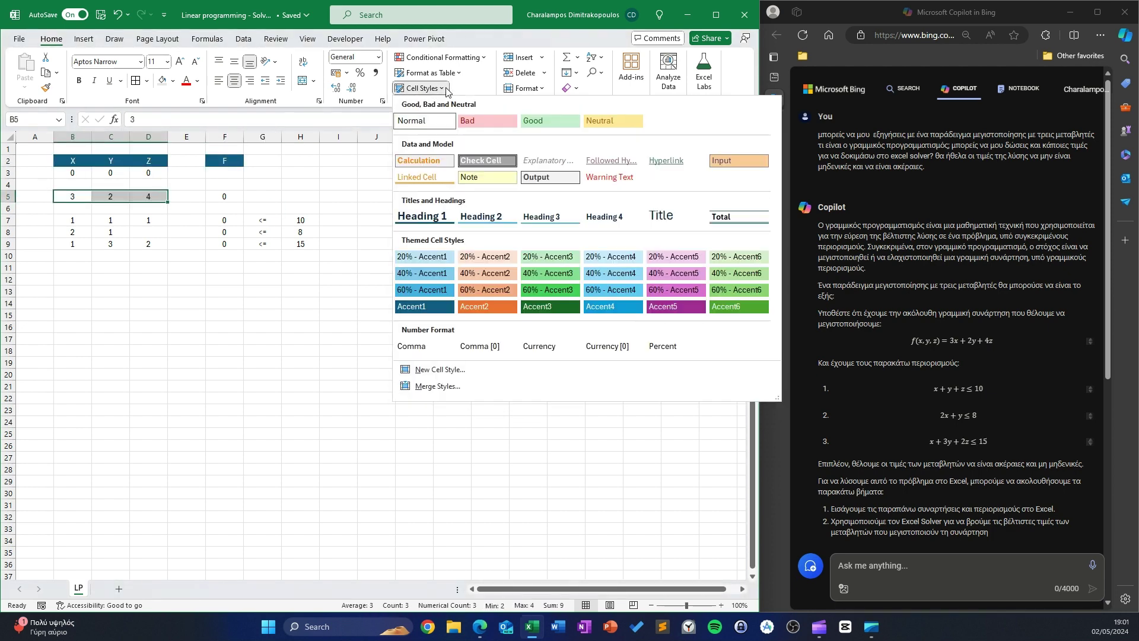
{"action": "left_click", "coordinate": [427, 273]}
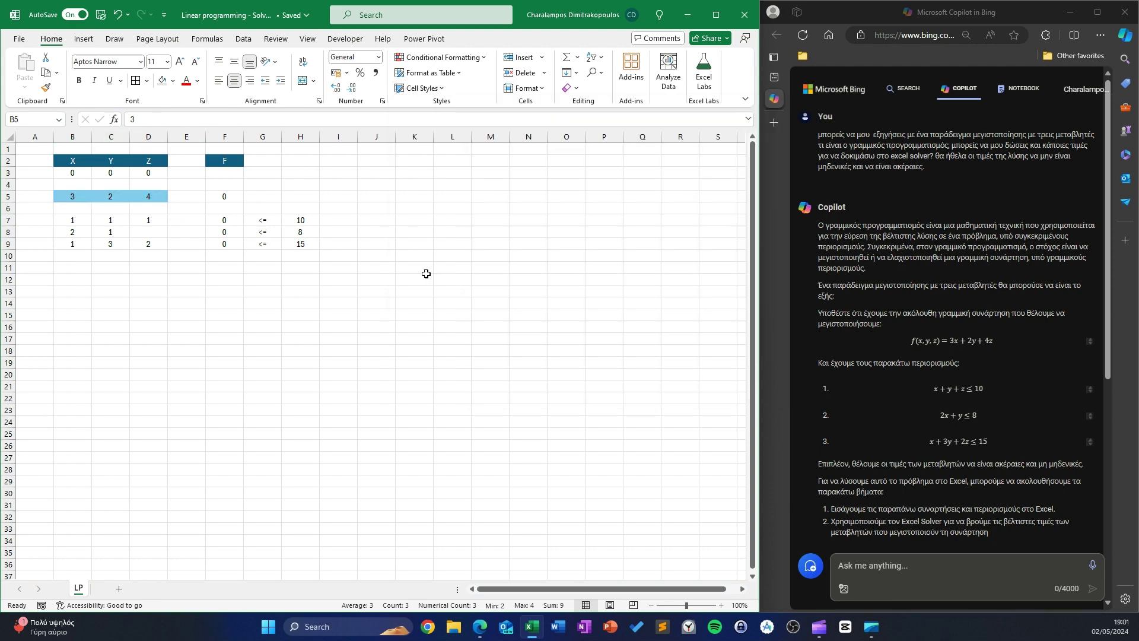
{"action": "left_click", "coordinate": [235, 196]}
{"action": "left_click", "coordinate": [426, 88]}
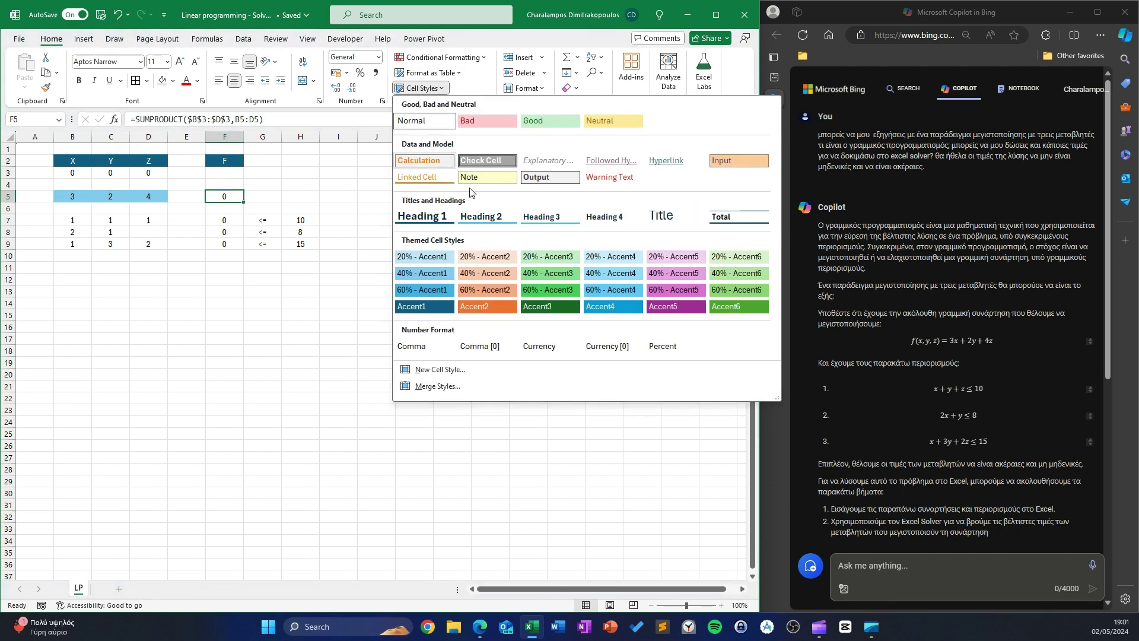
{"action": "left_click", "coordinate": [429, 275]}
Style constraint cells B7:D9 and F7:F9 with light green 40% - Accent3.
{"action": "left_click_drag", "start_coordinate": [74, 220], "coordinate": [148, 244]}
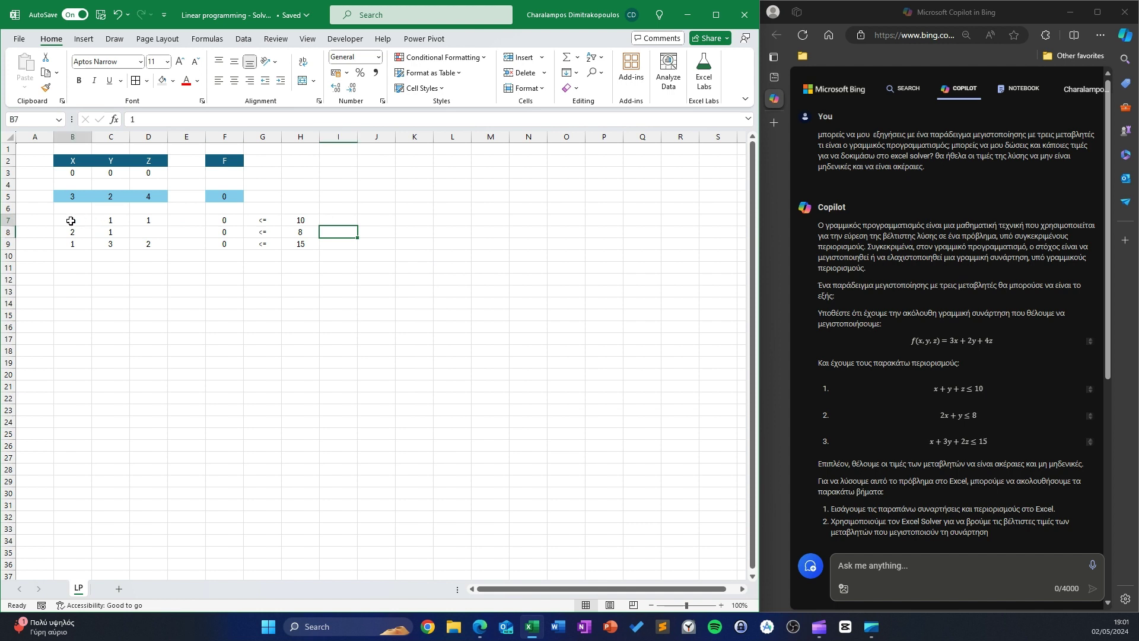
{"action": "left_click_drag", "start_coordinate": [222, 224], "coordinate": [224, 244]}
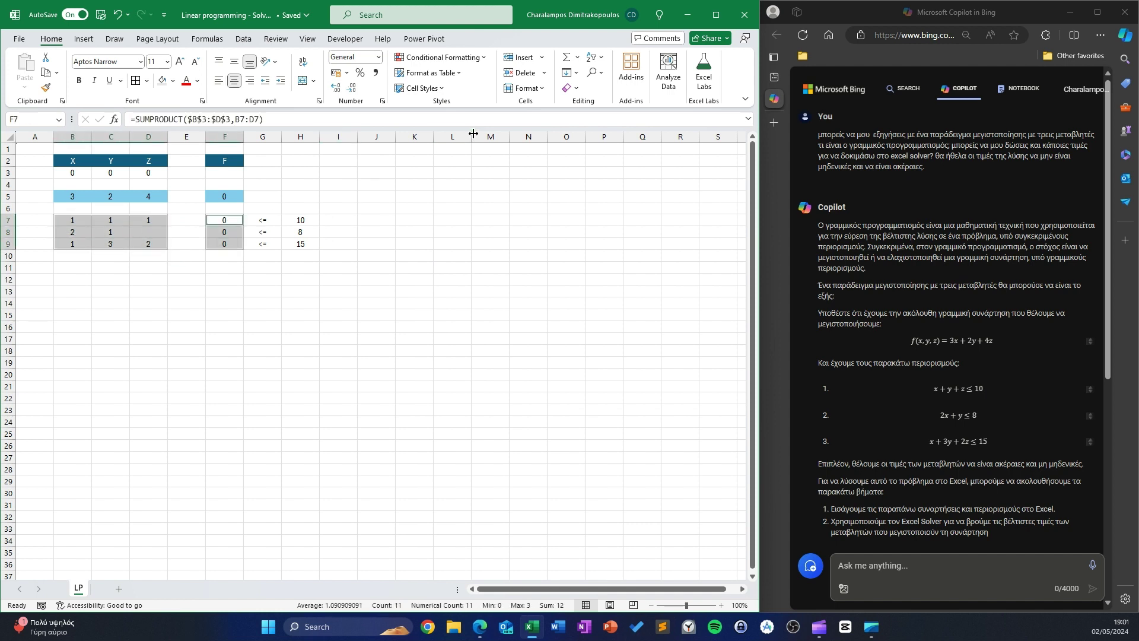
{"action": "left_click", "coordinate": [445, 89]}
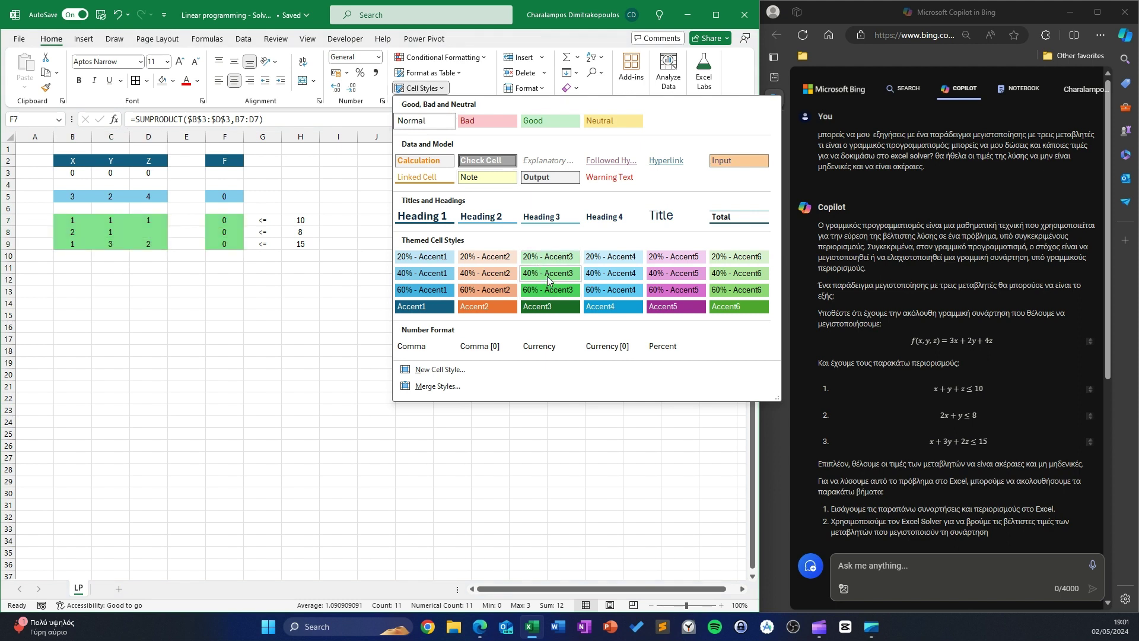
{"action": "left_click", "coordinate": [547, 276]}
{"action": "left_click", "coordinate": [414, 220]}
{"action": "left_click", "coordinate": [325, 257]}
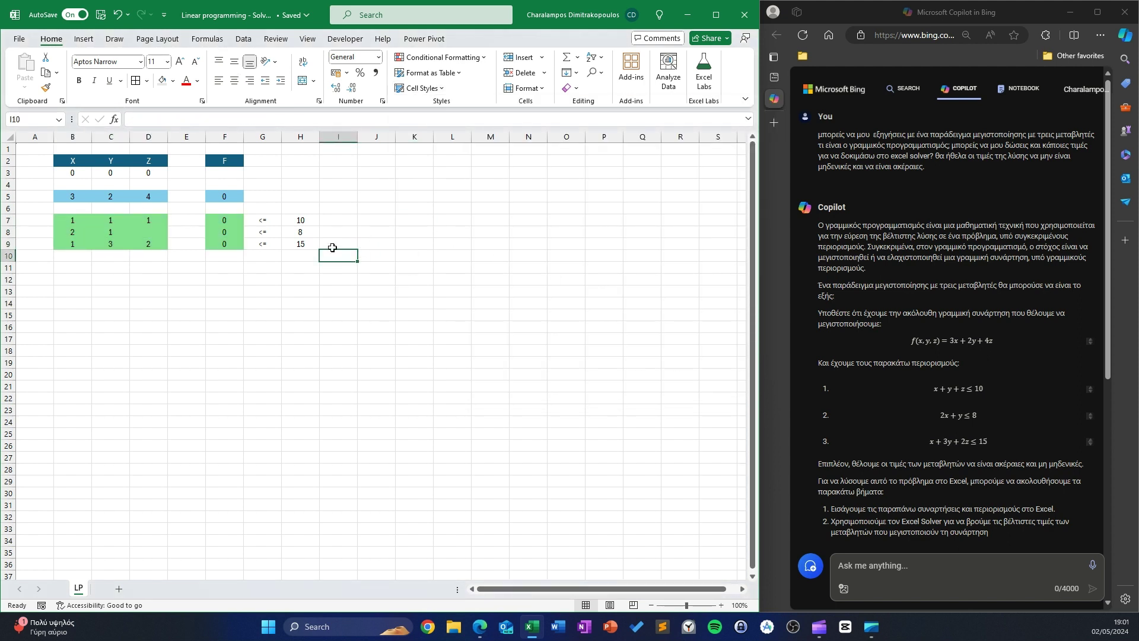
Put an = sign in E5 and copy it into E7:E9.
{"action": "left_click", "coordinate": [185, 196]}
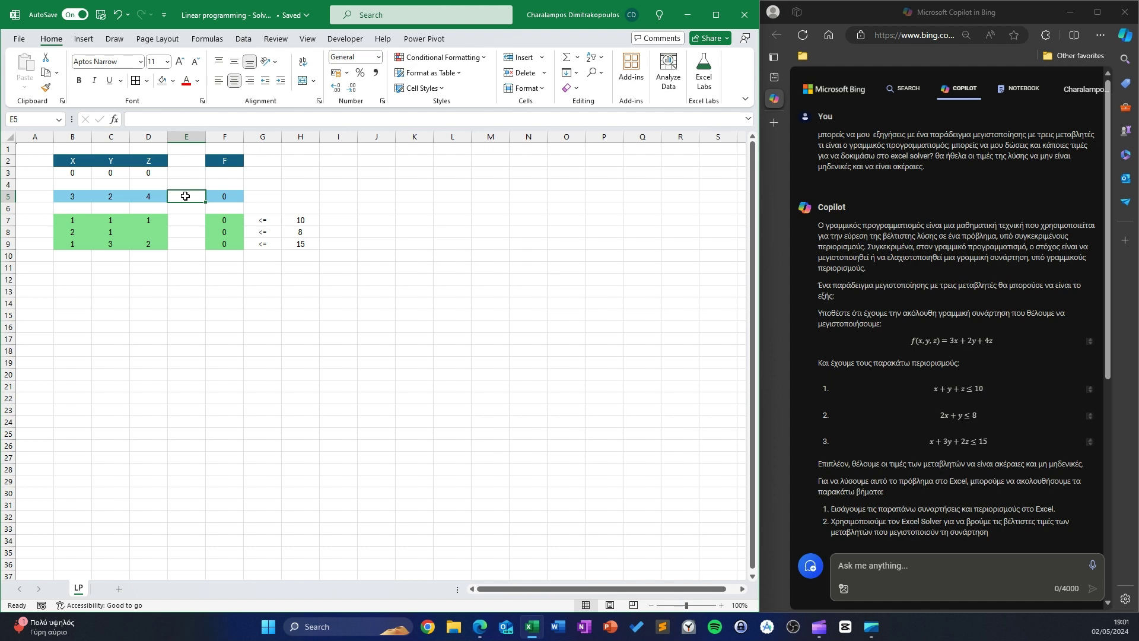
{"action": "type", "text": "="}
{"action": "key", "text": "Return"}
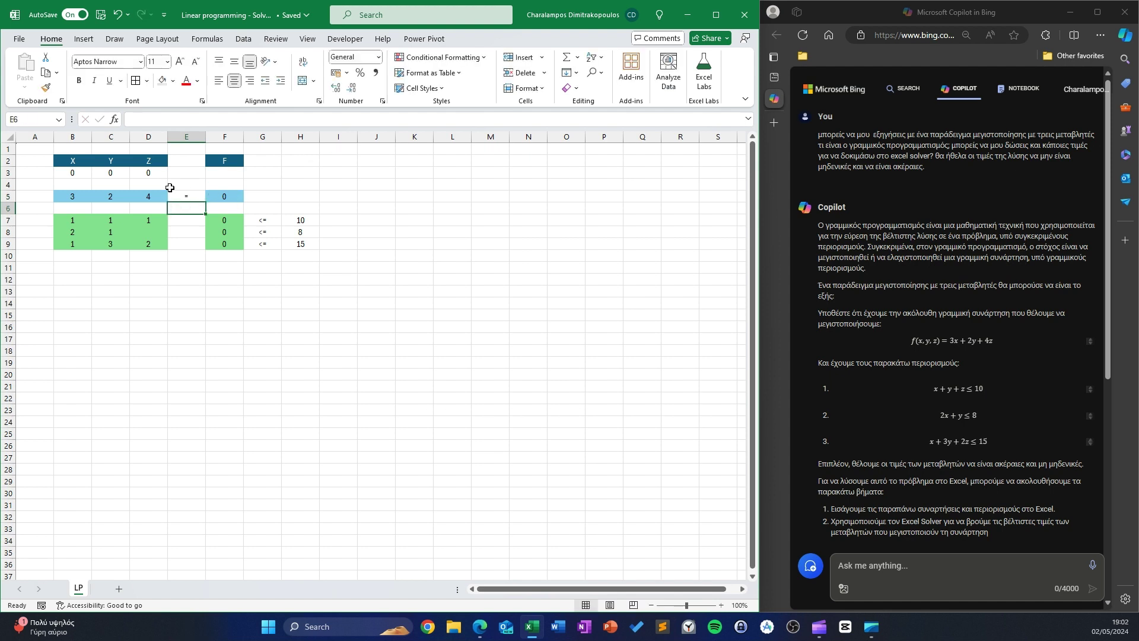
{"action": "left_click", "coordinate": [188, 196]}
{"action": "key", "text": "ctrl+c"}
{"action": "left_click", "coordinate": [192, 220]}
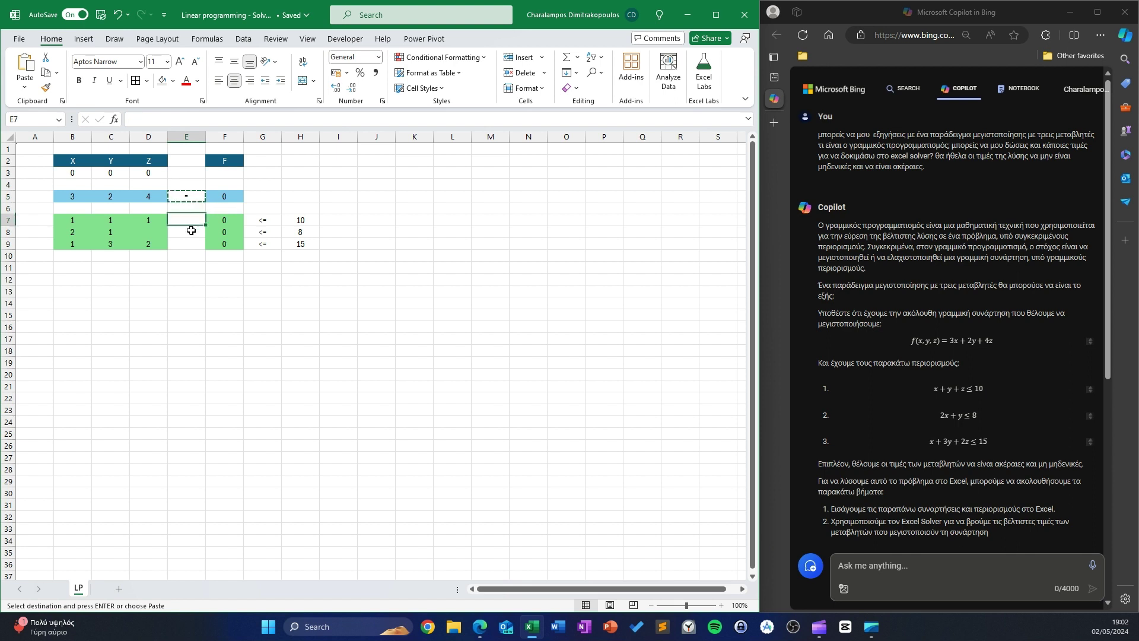
{"action": "left_click_drag", "start_coordinate": [191, 230], "coordinate": [190, 244]}
{"action": "key", "text": "ctrl+v"}
End copy mode and type 'int' in G11 as the integer note.
{"action": "left_click", "coordinate": [221, 211]}
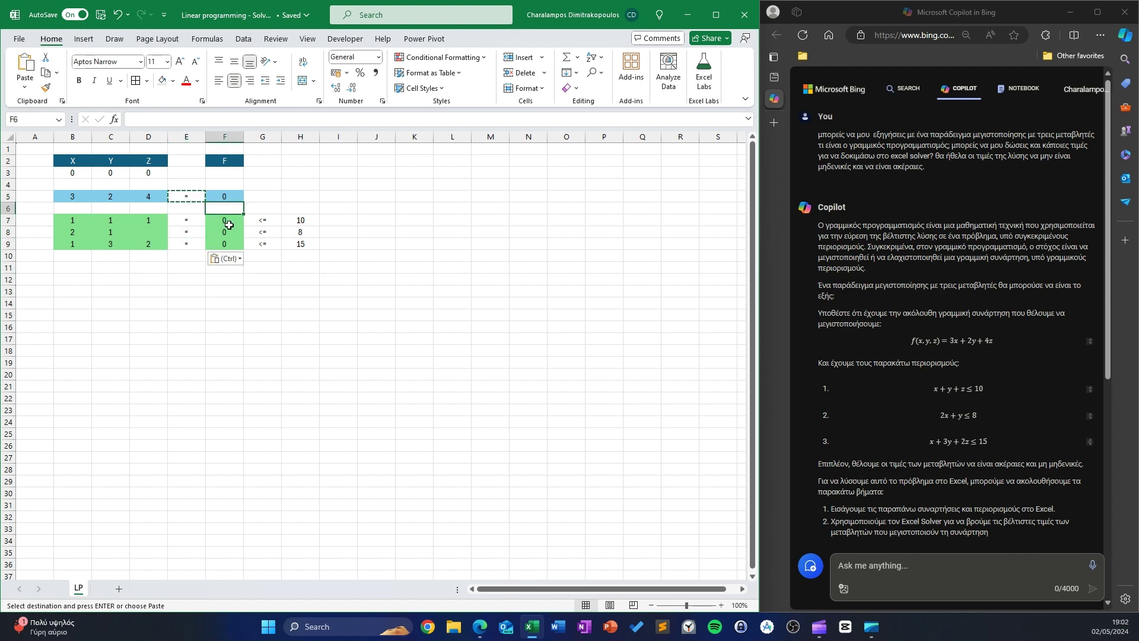
{"action": "key", "text": "Escape"}
{"action": "left_click", "coordinate": [229, 225]}
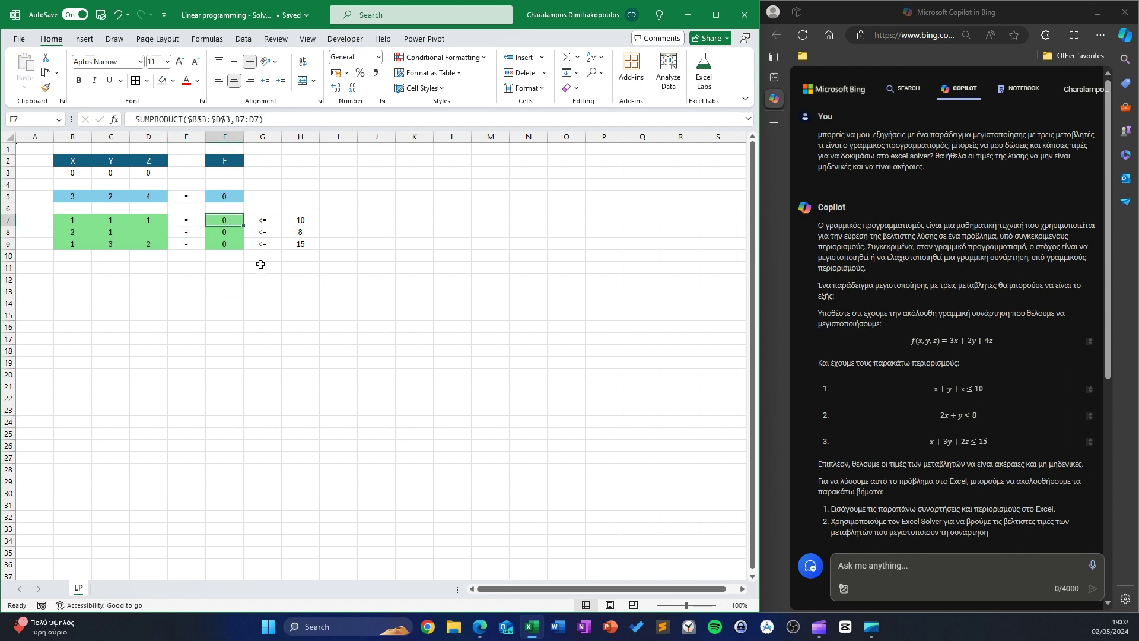
{"action": "left_click", "coordinate": [255, 267]}
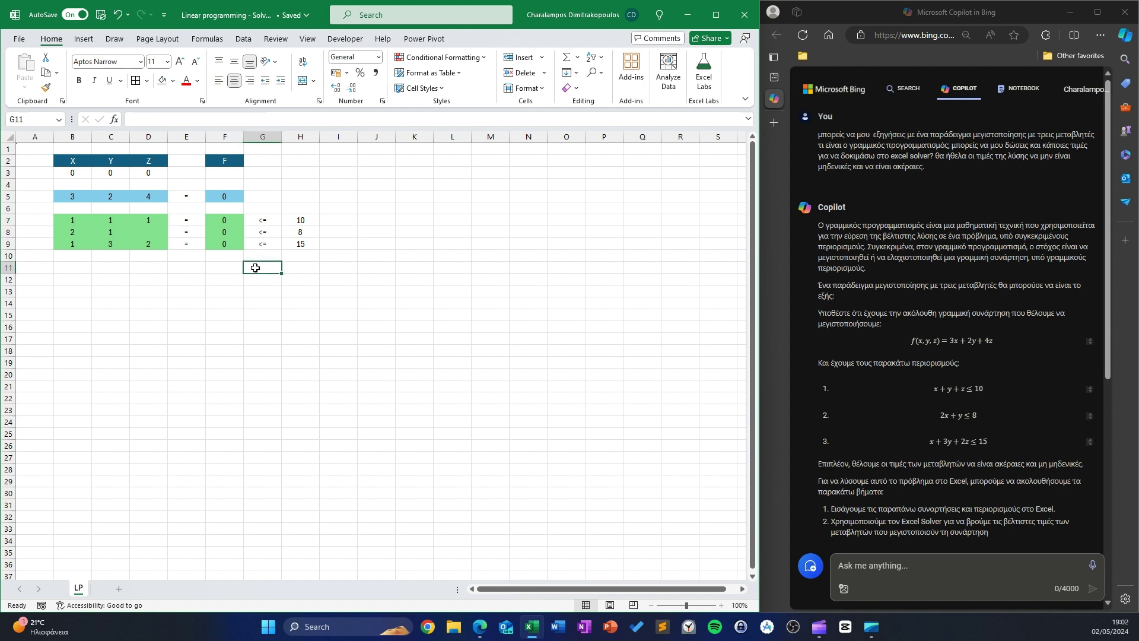
{"action": "type", "text": "ii"}
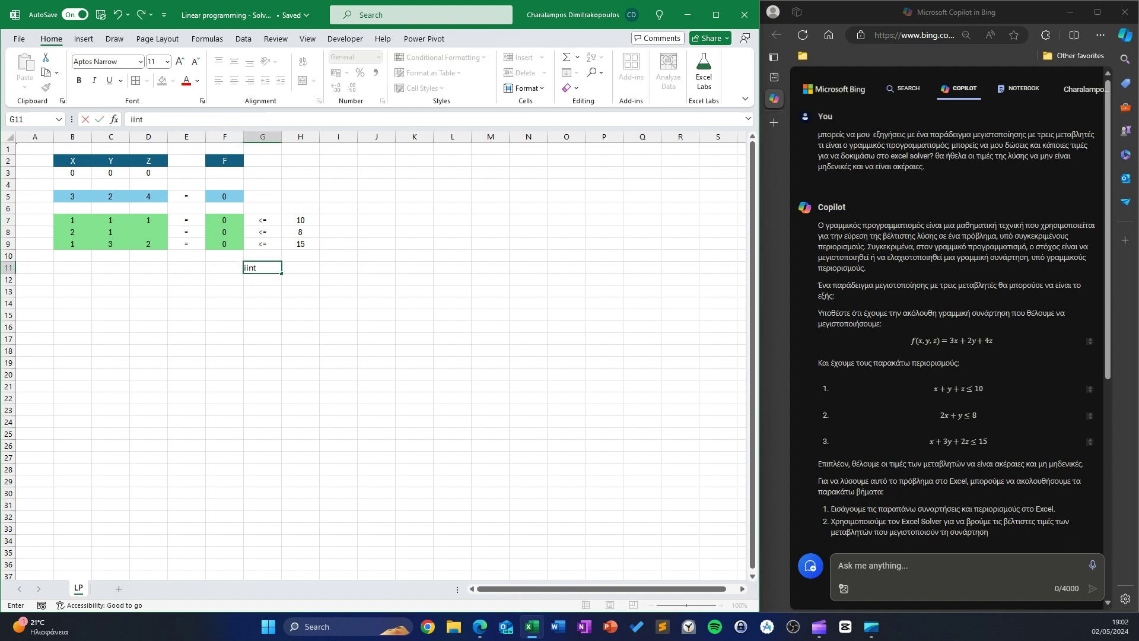
{"action": "type", "text": "nt"}
Confirm 'int' in G11 and enter >= 0 in G12:H12 for non-negativity.
{"action": "key", "text": "Return"}
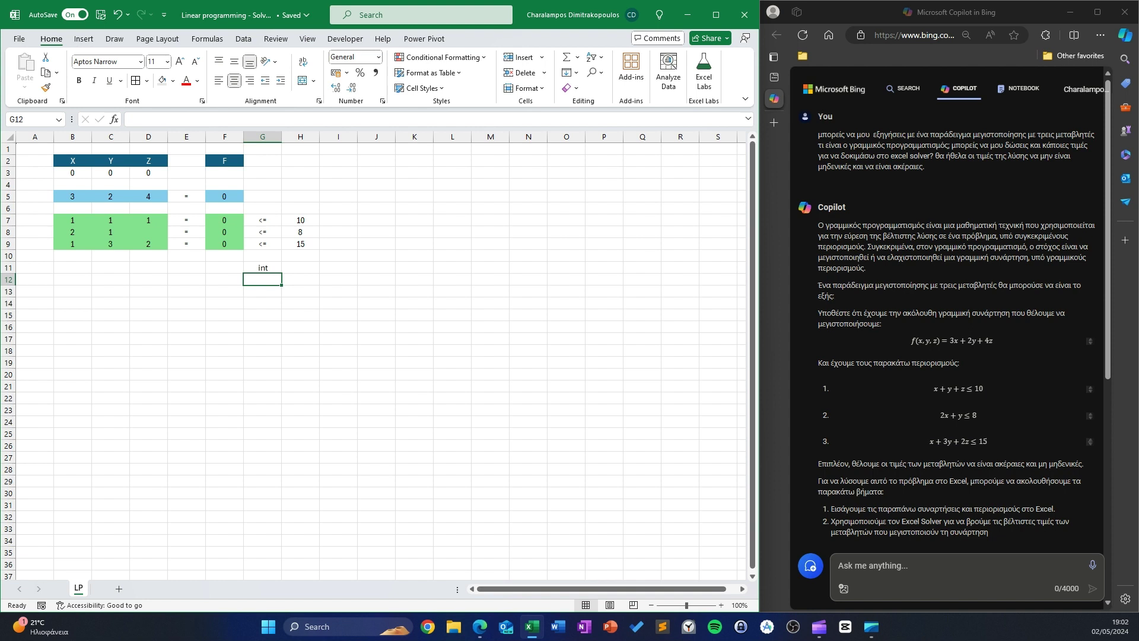
{"action": "type", "text": "2"}
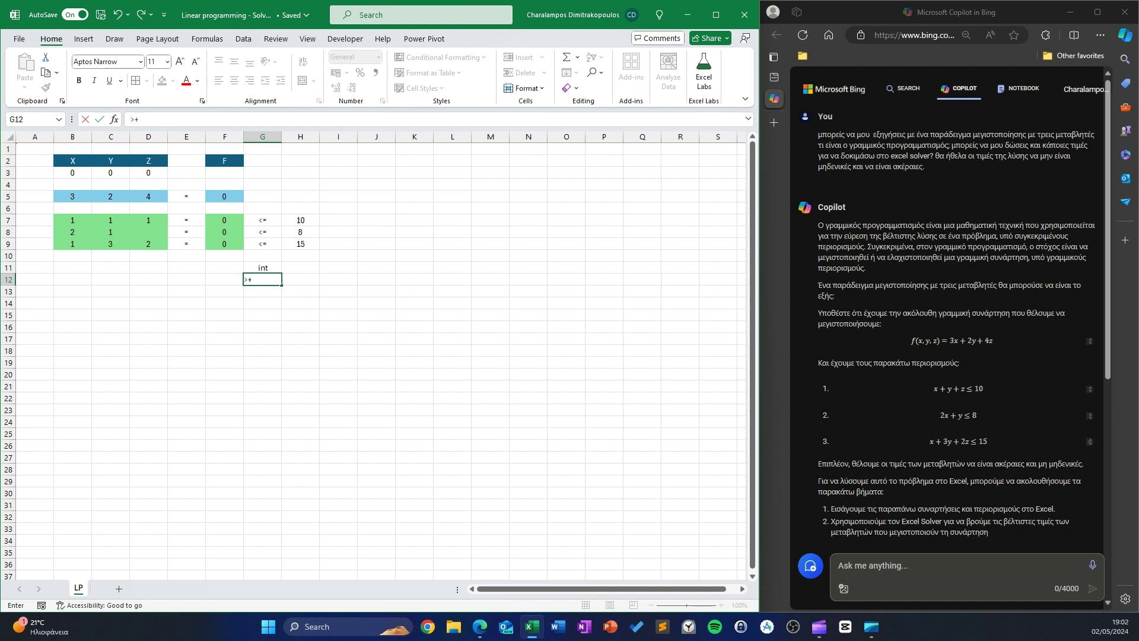
{"action": "key", "text": "Tab"}
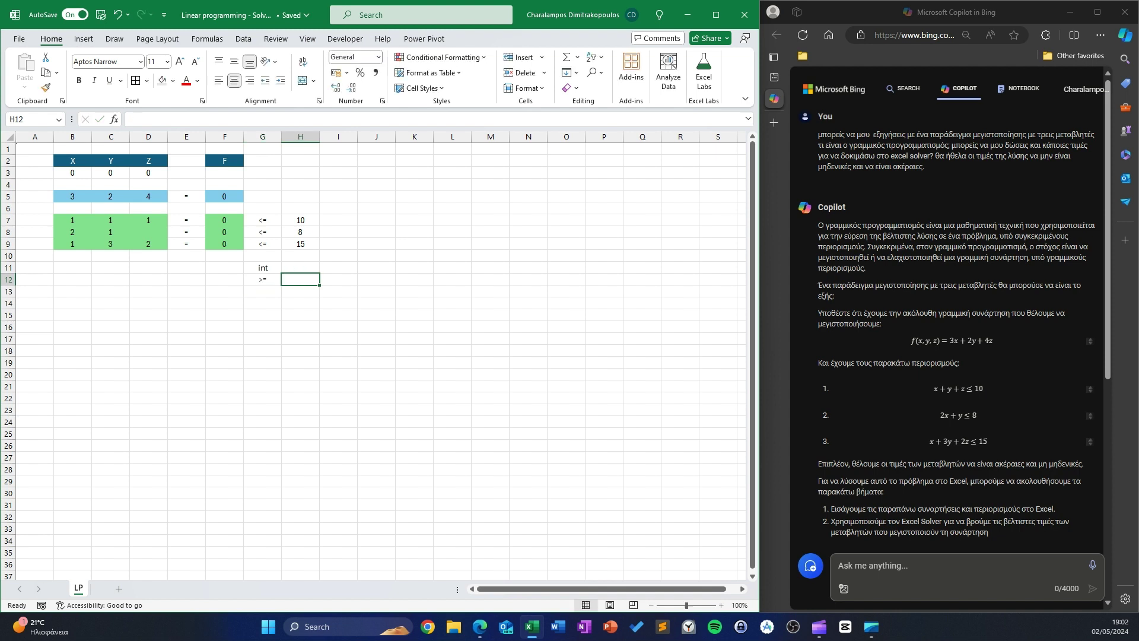
{"action": "type", "text": "0"}
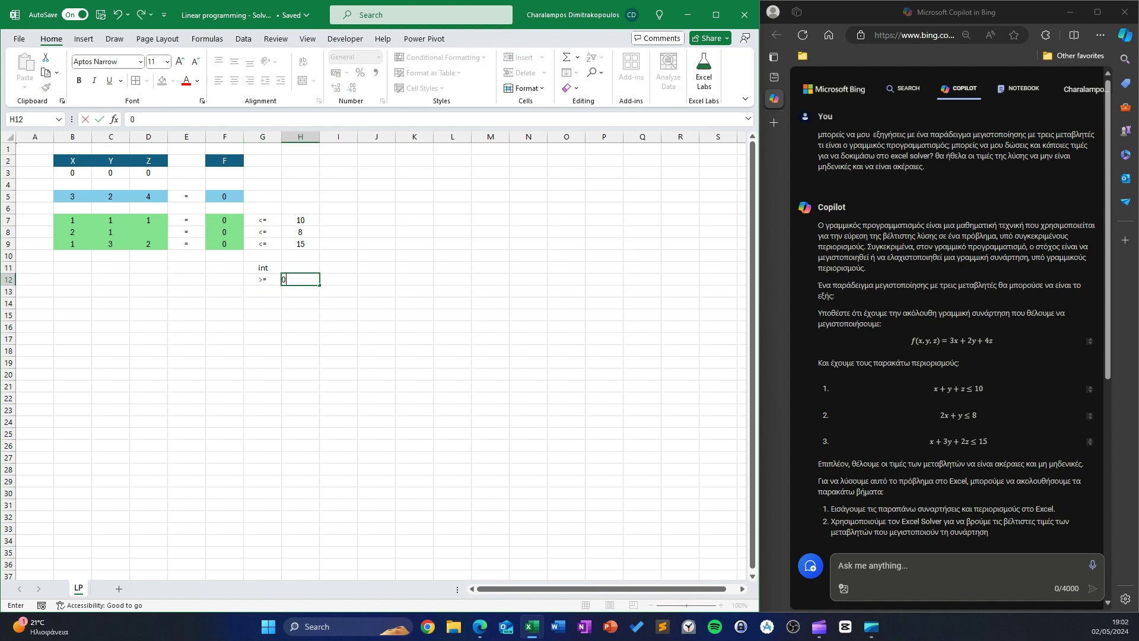
{"action": "key", "text": "Return"}
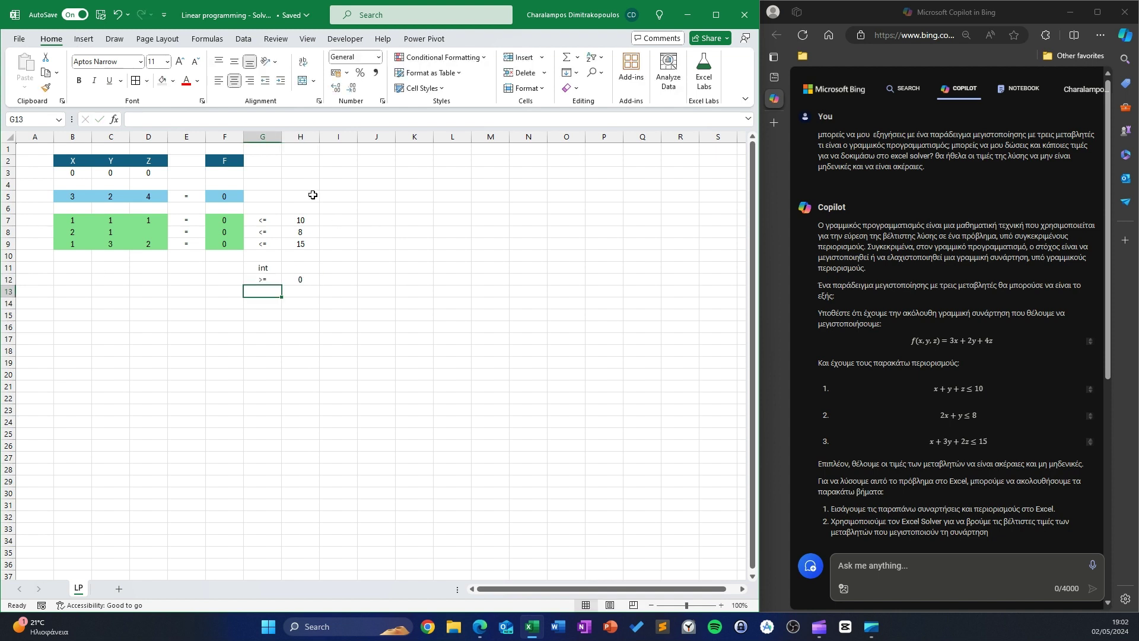
{"action": "left_click", "coordinate": [244, 40]}
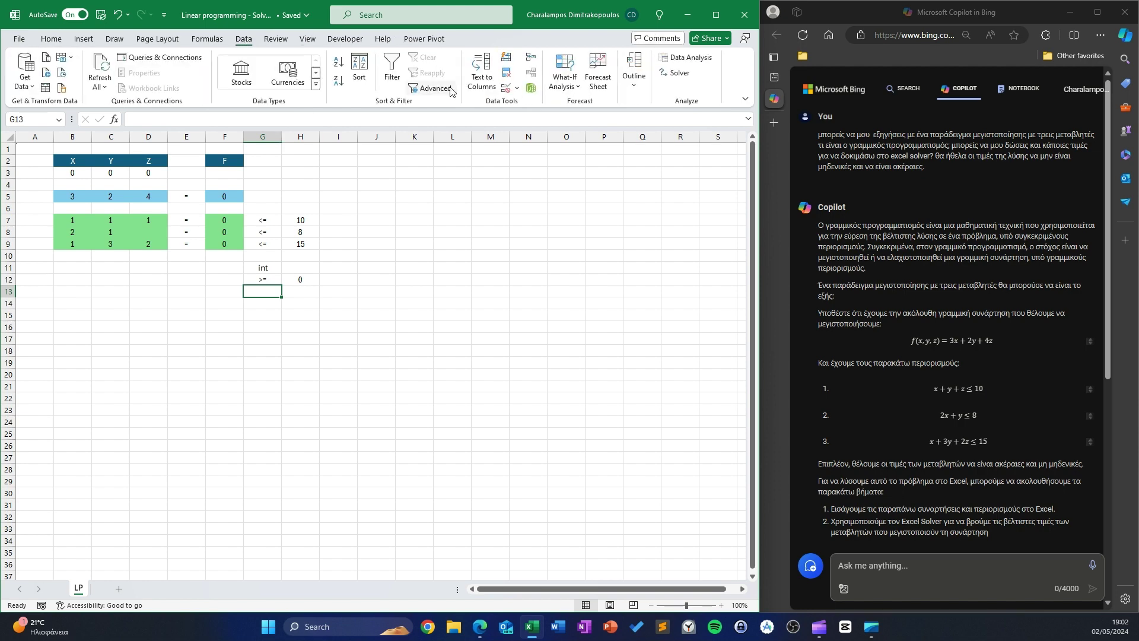
In Solver, set objective cell $F$5 and variable cells $B$3:$D$3.
{"action": "left_click", "coordinate": [679, 72]}
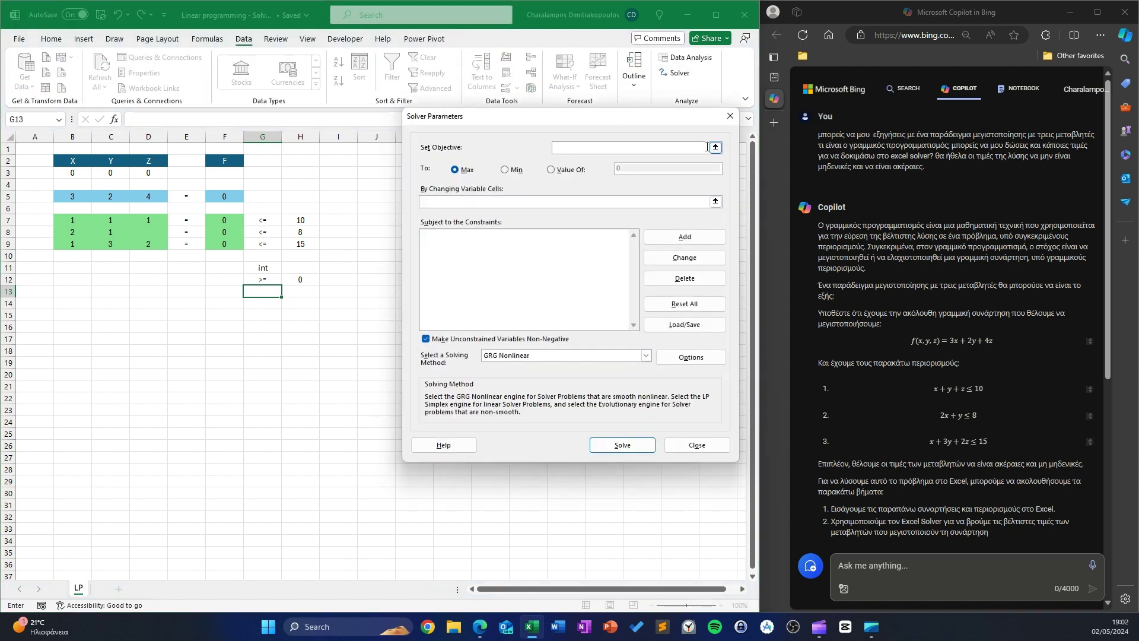
{"action": "left_click", "coordinate": [716, 149]}
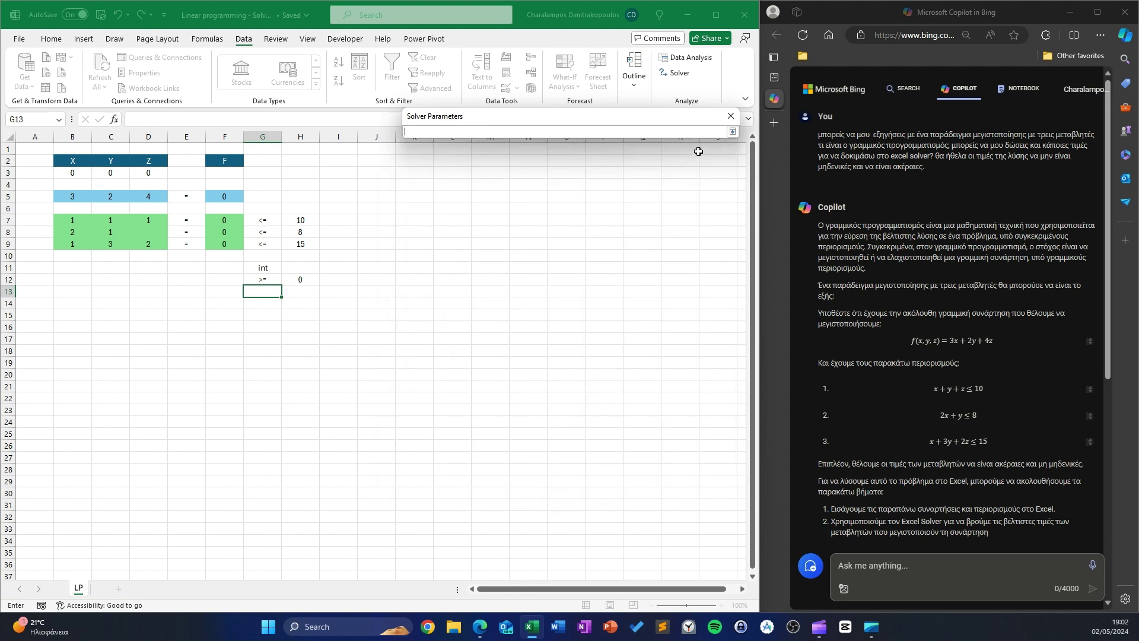
{"action": "left_click", "coordinate": [223, 196]}
{"action": "left_click", "coordinate": [731, 116]}
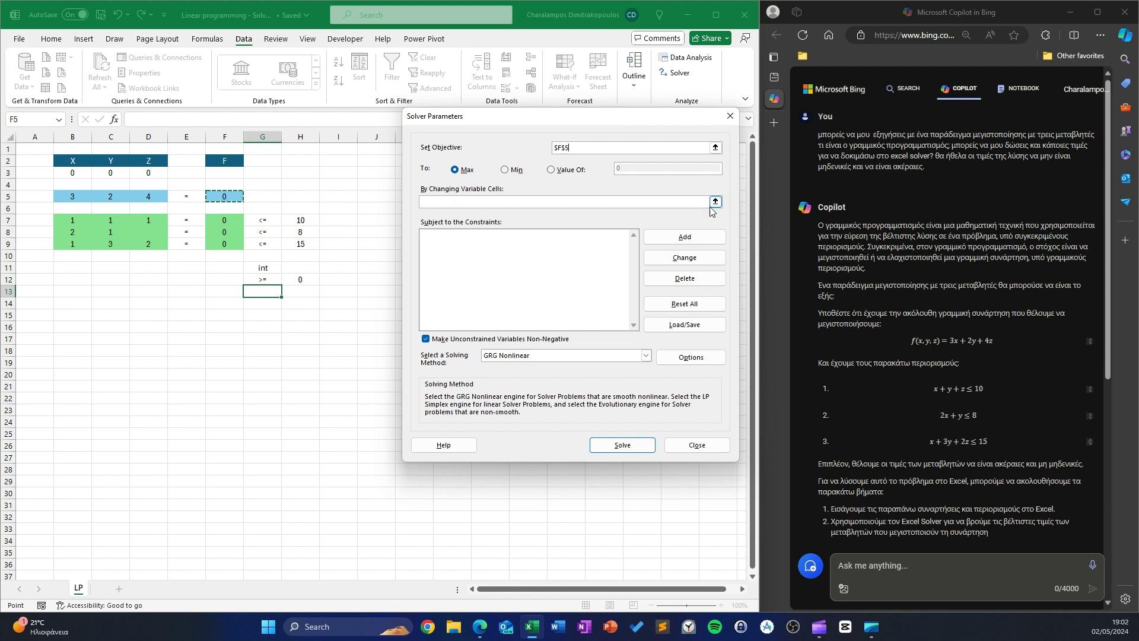
{"action": "left_click", "coordinate": [716, 201]}
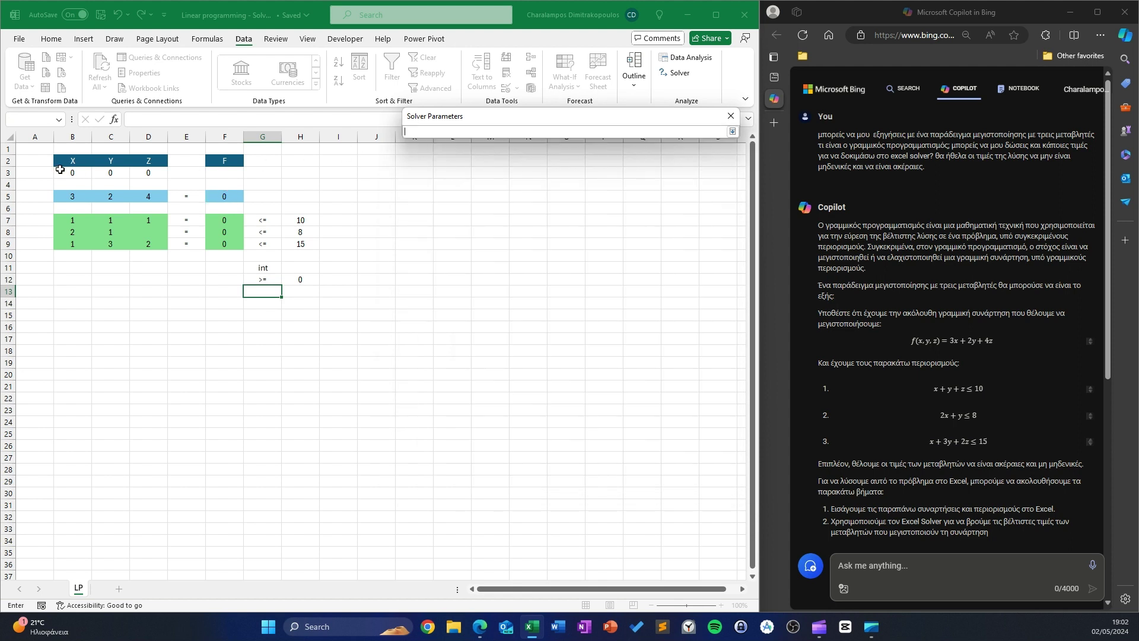
{"action": "left_click_drag", "start_coordinate": [62, 172], "coordinate": [137, 172]}
{"action": "left_click", "coordinate": [733, 132]}
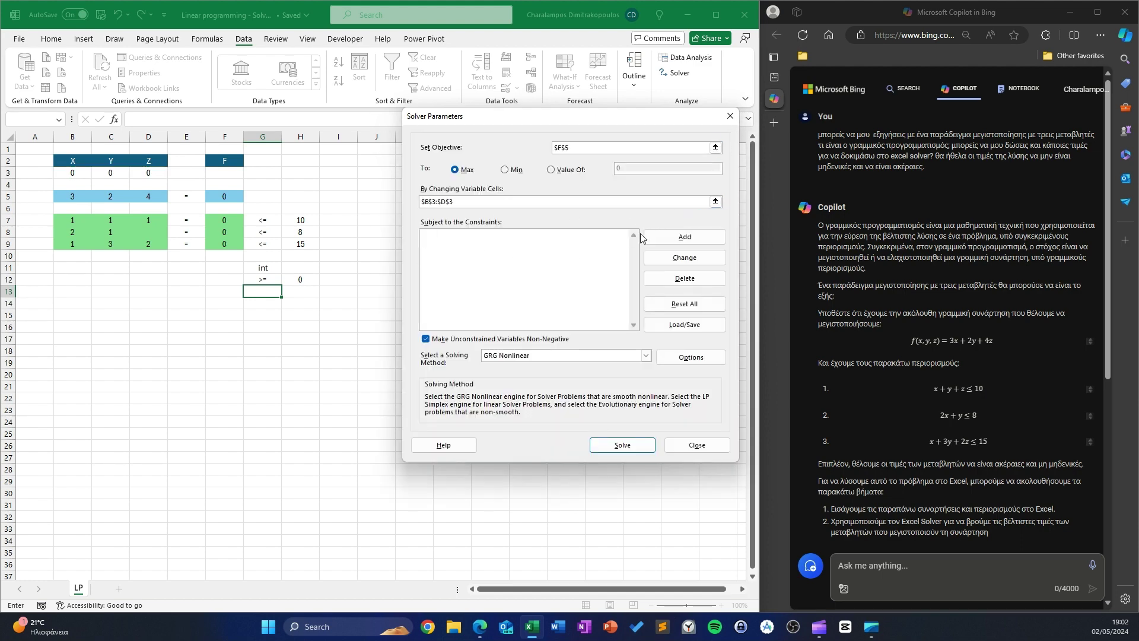
{"action": "left_click", "coordinate": [691, 246]}
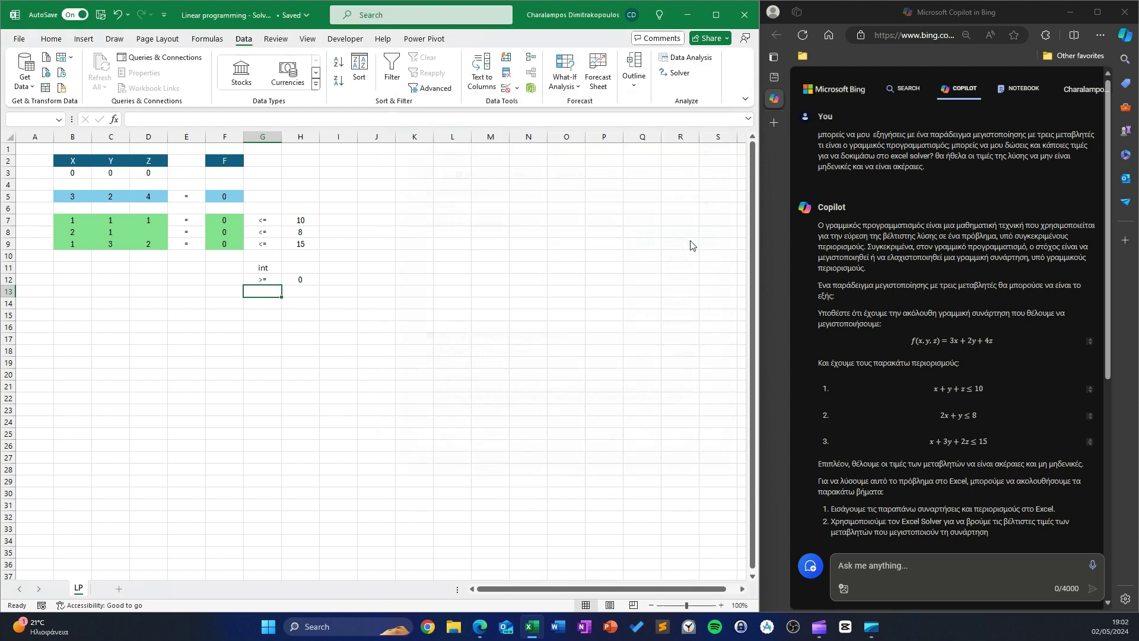
Add the Solver constraint $F$7 <= $H$7.
{"action": "left_click", "coordinate": [540, 288]}
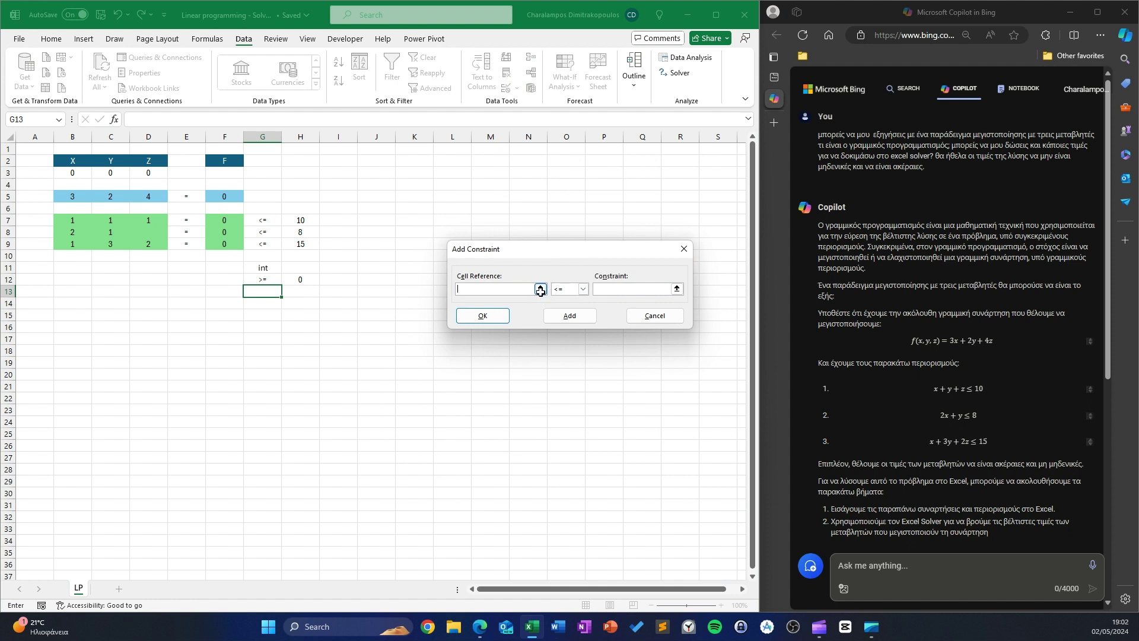
{"action": "left_click", "coordinate": [221, 220]}
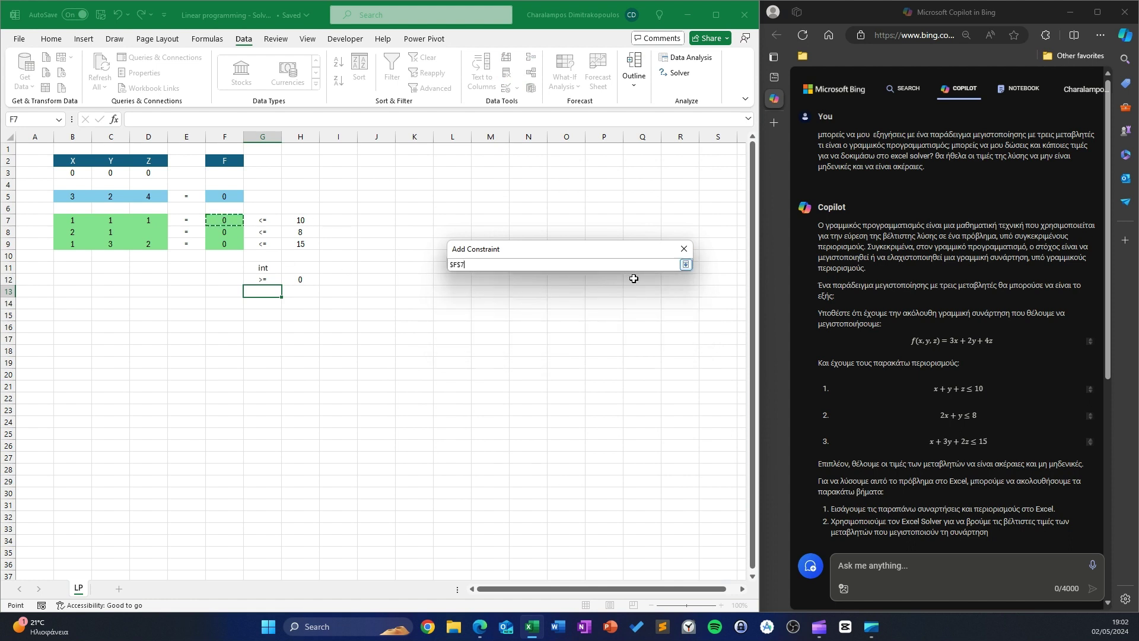
{"action": "left_click", "coordinate": [686, 264]}
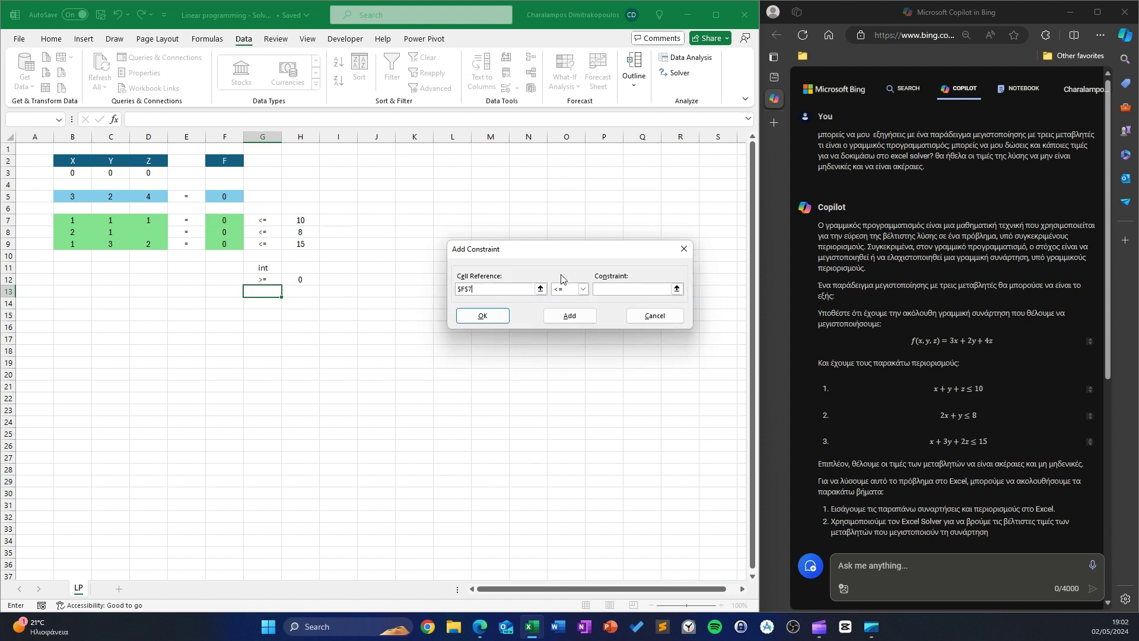
{"action": "left_click", "coordinate": [677, 288]}
{"action": "left_click", "coordinate": [300, 221]}
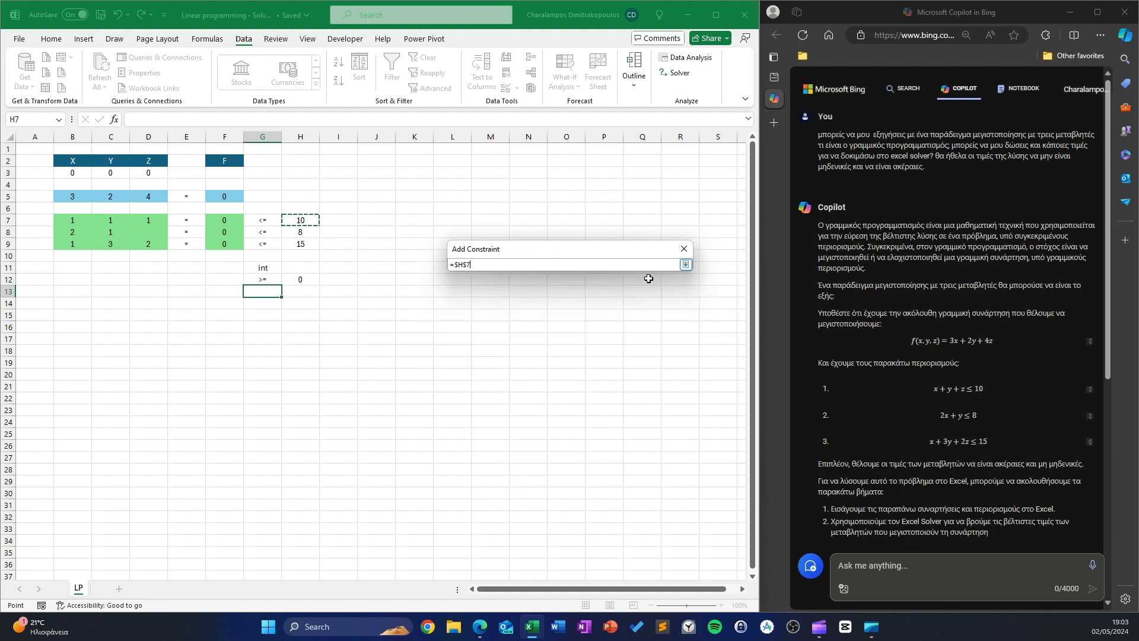
{"action": "left_click", "coordinate": [686, 264]}
{"action": "left_click", "coordinate": [570, 316]}
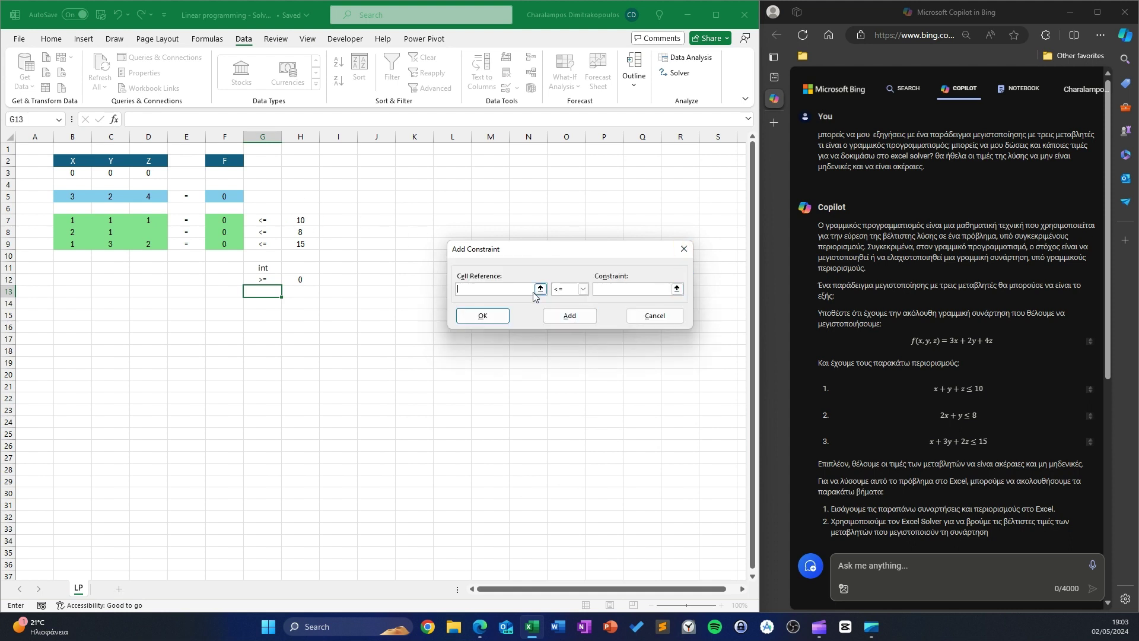
Add the constraint $F$8 <= $H$8.
{"action": "left_click", "coordinate": [539, 289]}
{"action": "left_click", "coordinate": [217, 230]}
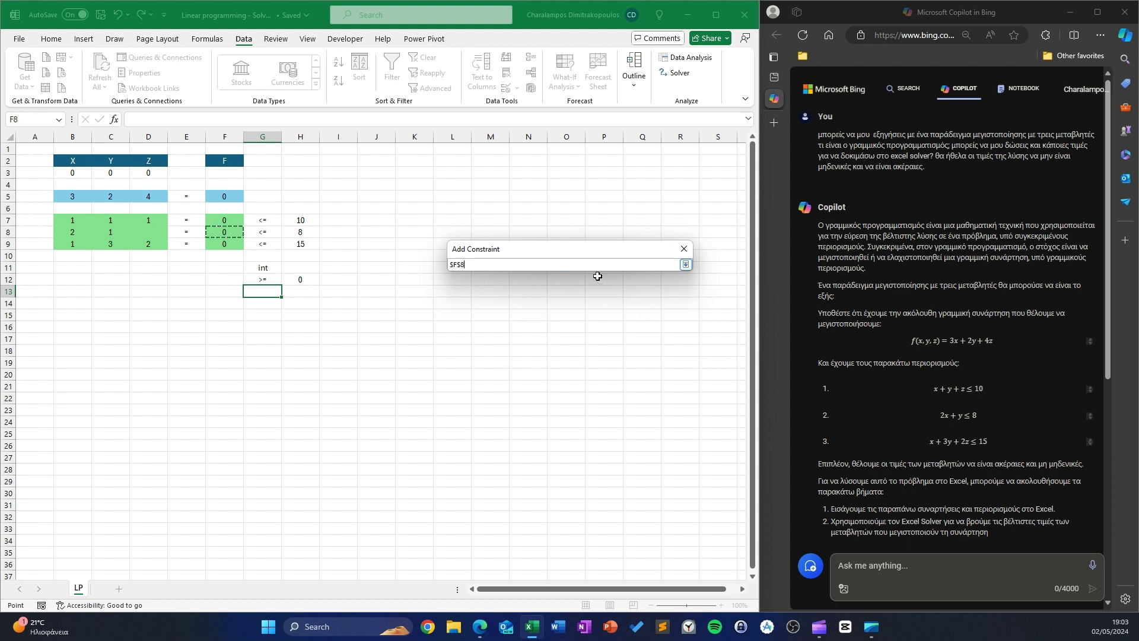
{"action": "left_click", "coordinate": [686, 264]}
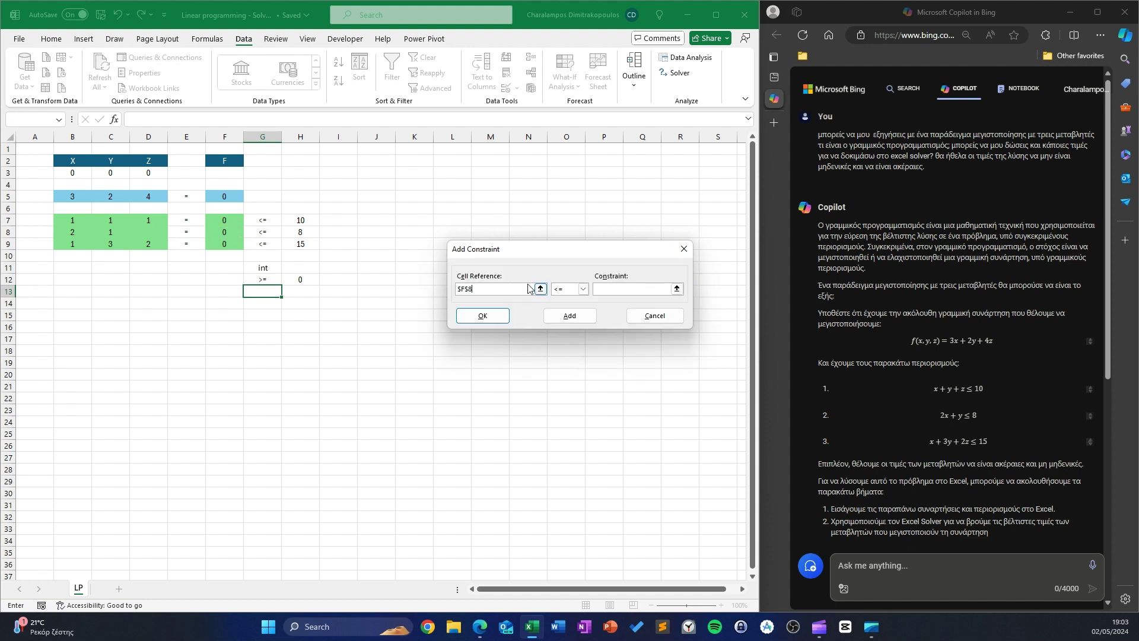
{"action": "left_click", "coordinate": [677, 289]}
{"action": "left_click", "coordinate": [301, 232]}
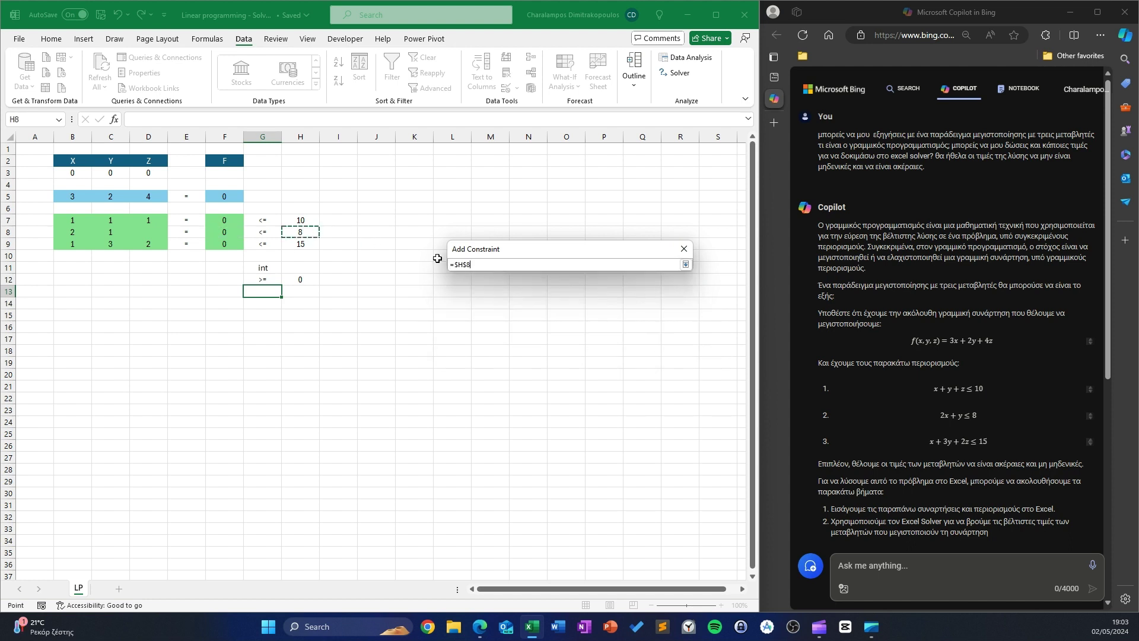
{"action": "left_click", "coordinate": [684, 264]}
{"action": "left_click", "coordinate": [569, 315]}
Add the constraint $F$9 <= $H$9, leaving the dialog blank.
{"action": "left_click", "coordinate": [540, 289]}
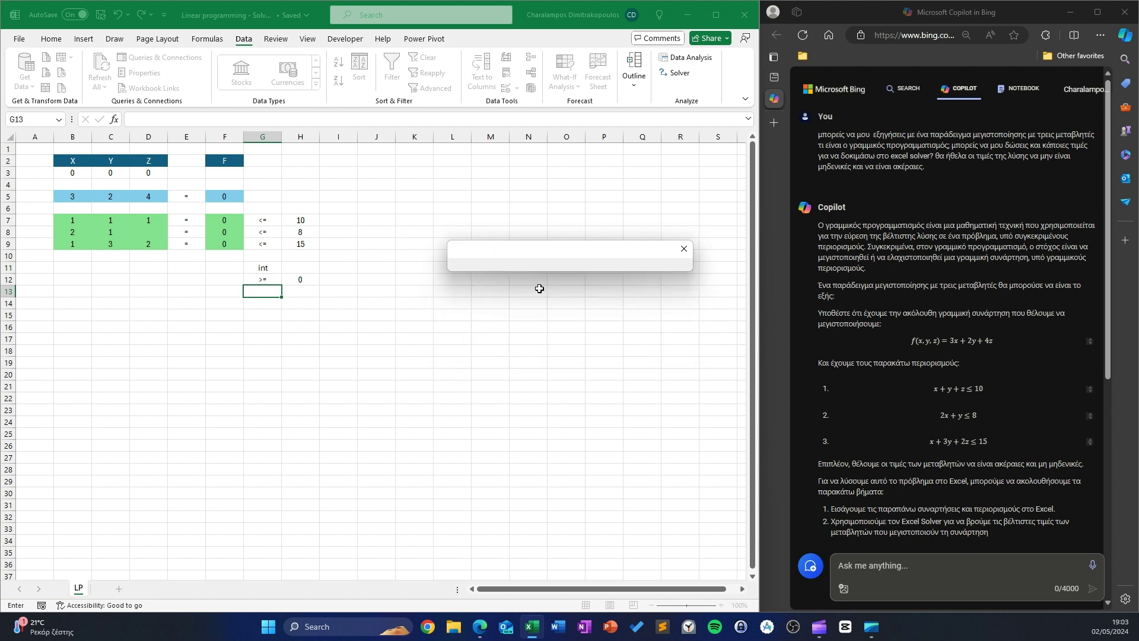
{"action": "left_click", "coordinate": [226, 245]}
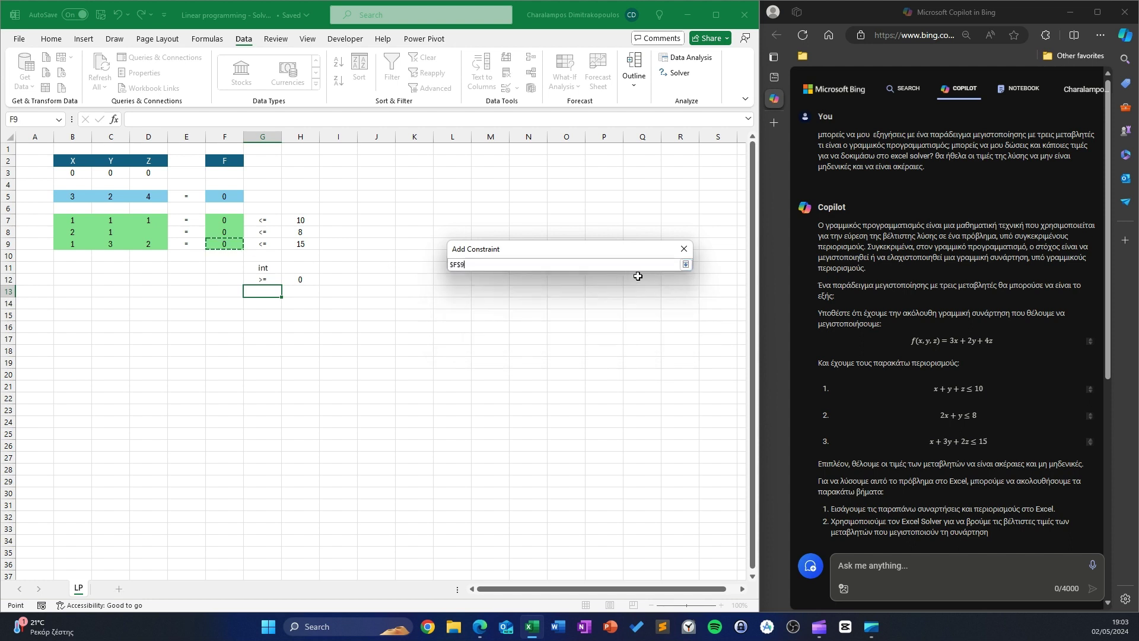
{"action": "left_click", "coordinate": [686, 264]}
{"action": "left_click", "coordinate": [677, 289]}
{"action": "left_click", "coordinate": [300, 243]}
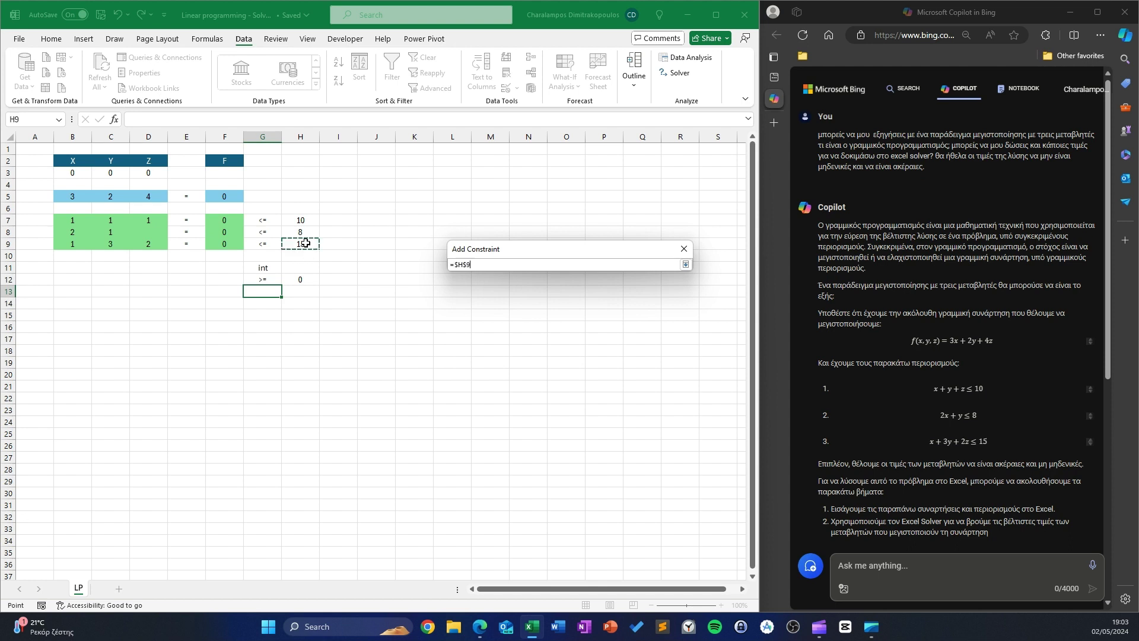
{"action": "left_click", "coordinate": [685, 264]}
{"action": "left_click", "coordinate": [569, 315]}
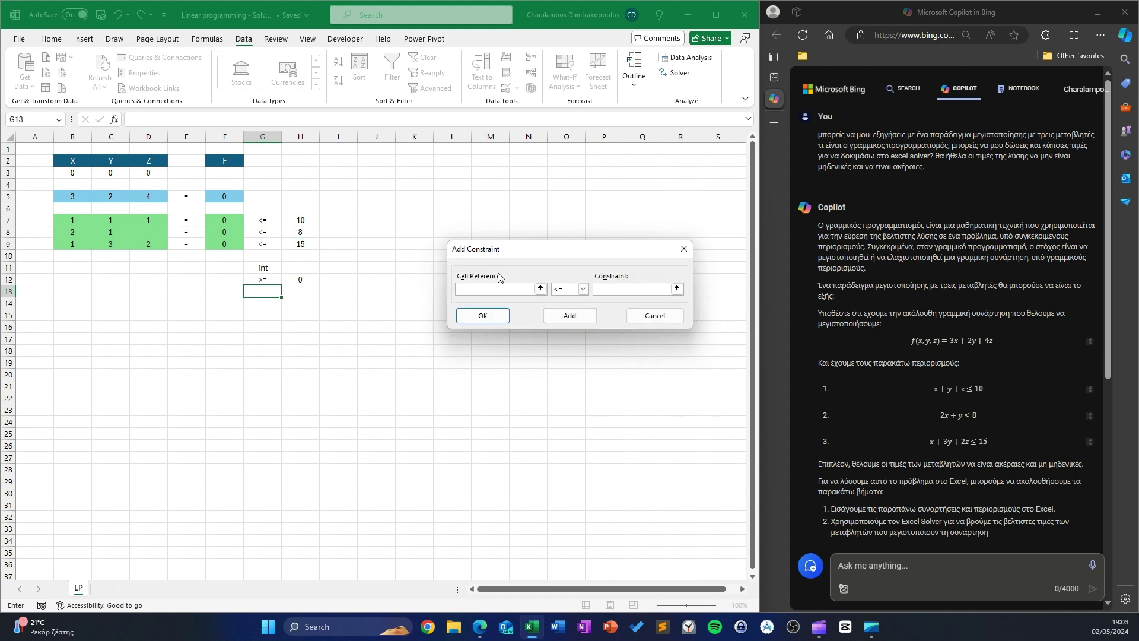
Add an integer constraint on $B$3:$D$3.
{"action": "left_click", "coordinate": [541, 289]}
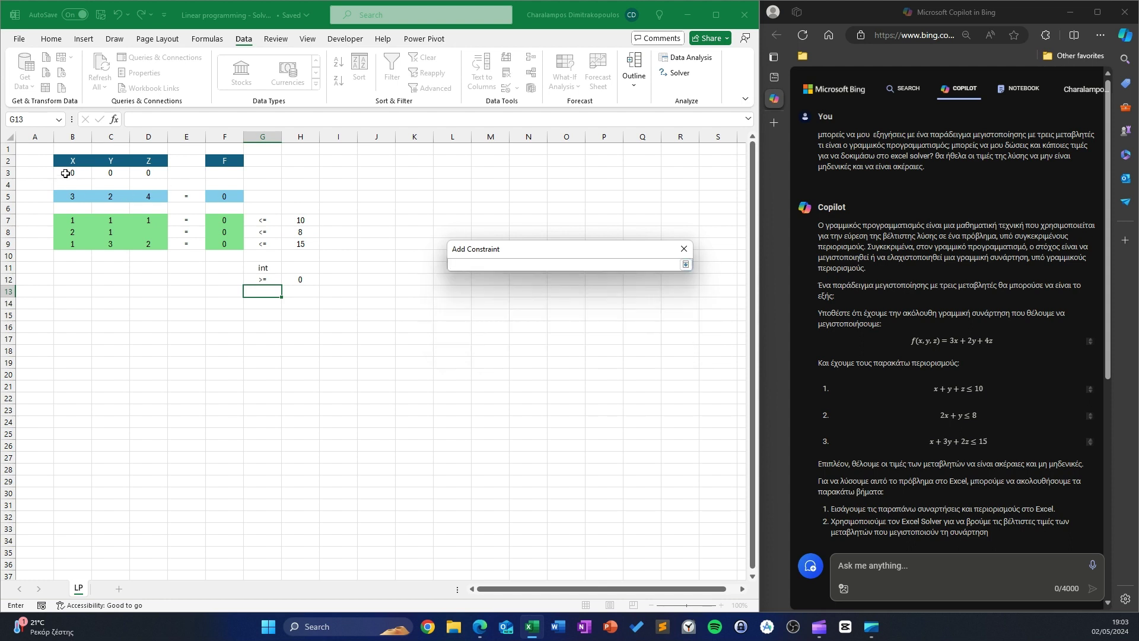
{"action": "left_click_drag", "start_coordinate": [65, 173], "coordinate": [148, 173]}
{"action": "left_click", "coordinate": [686, 265]}
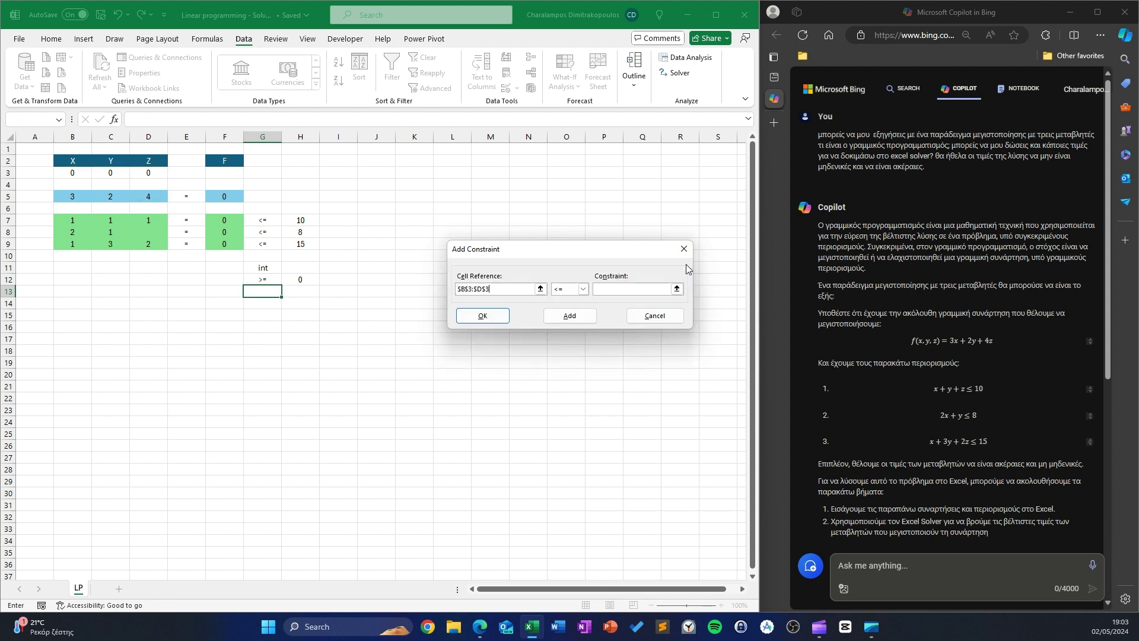
{"action": "left_click", "coordinate": [583, 289]}
{"action": "left_click", "coordinate": [564, 322]}
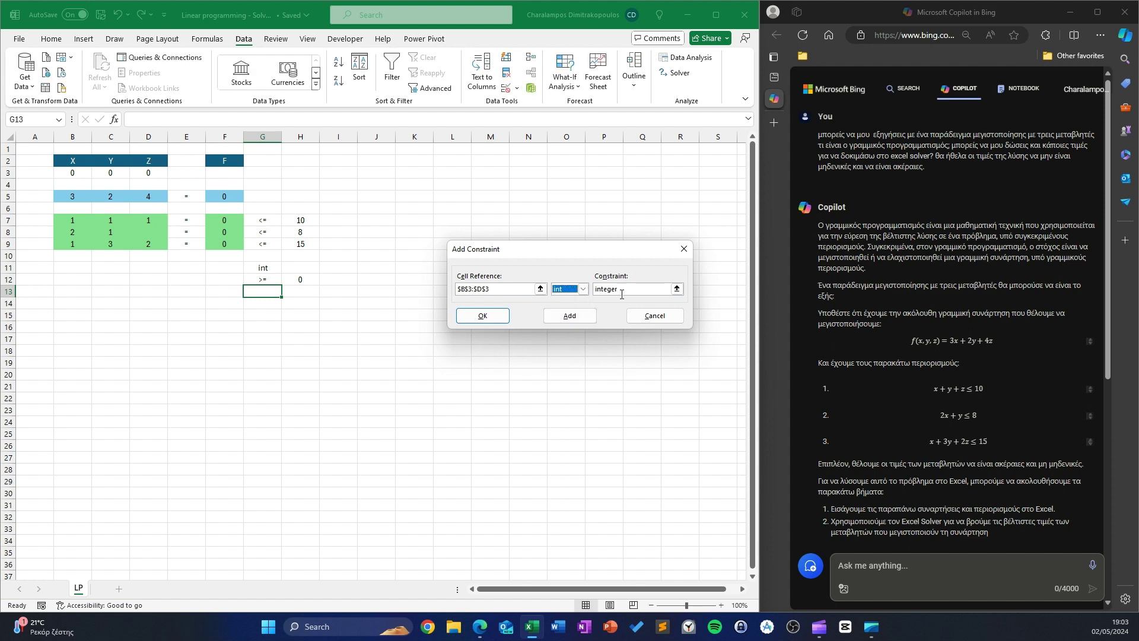
{"action": "left_click", "coordinate": [569, 315]}
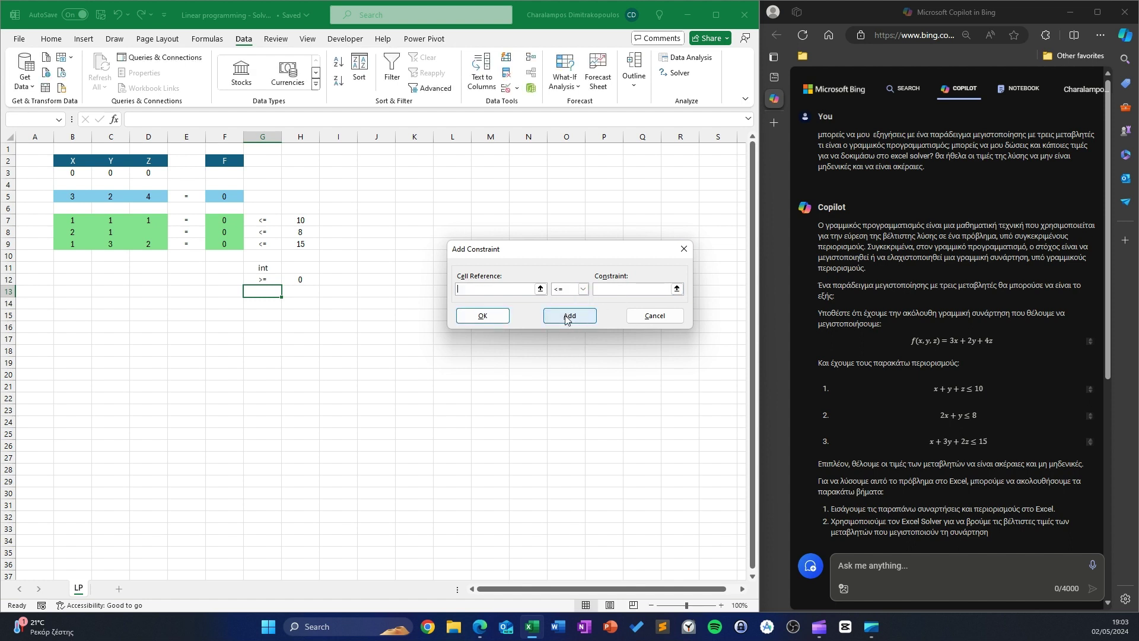
Add $B$3:$D$3 >= $H$12 and return to Solver Parameters.
{"action": "left_click", "coordinate": [541, 289]}
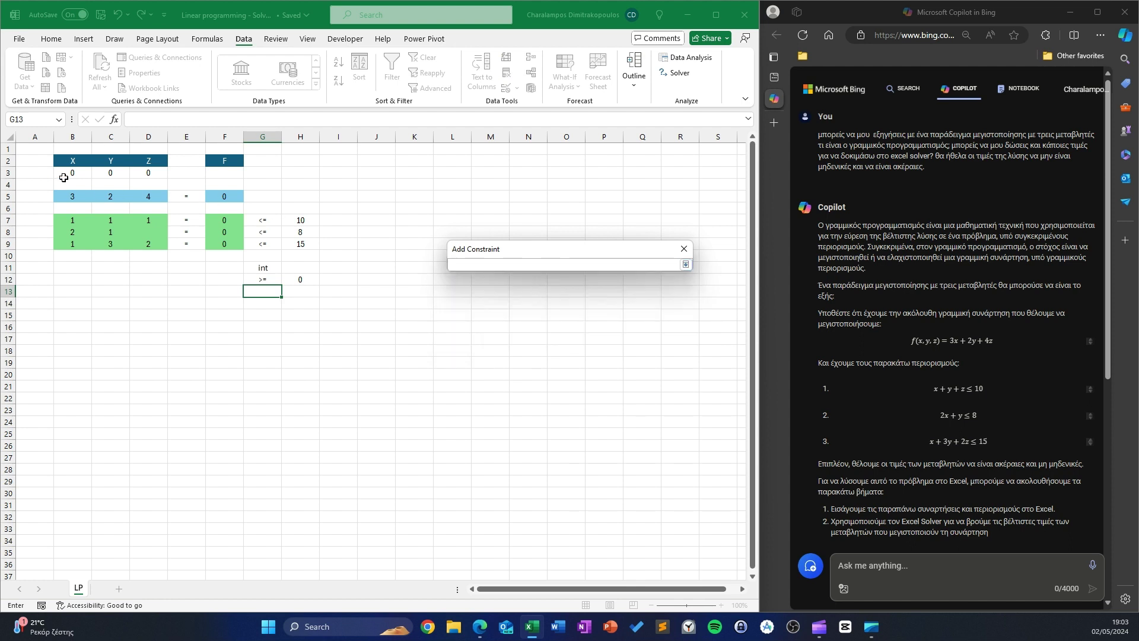
{"action": "left_click_drag", "start_coordinate": [66, 173], "coordinate": [148, 173]}
{"action": "left_click", "coordinate": [686, 264]}
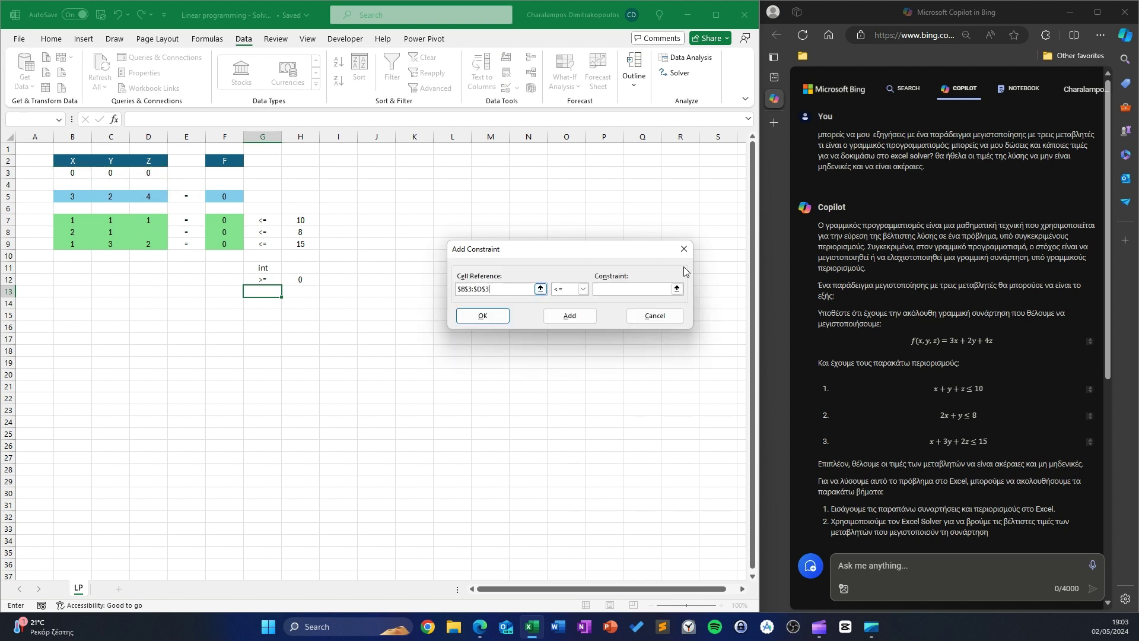
{"action": "left_click", "coordinate": [583, 289]}
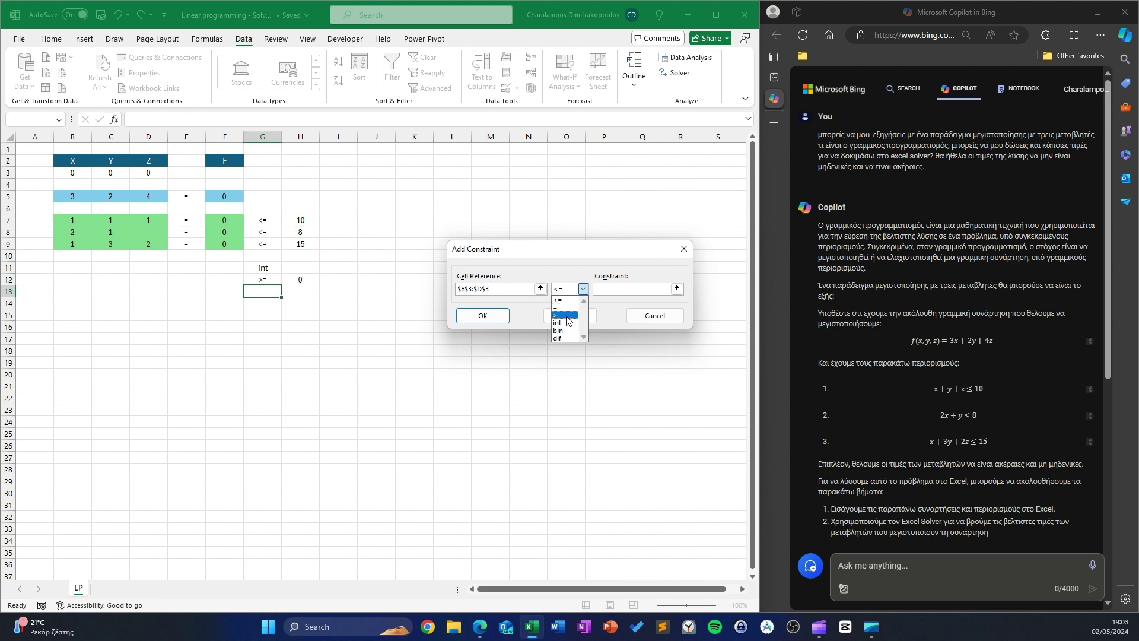
{"action": "left_click", "coordinate": [564, 315]}
{"action": "left_click", "coordinate": [623, 288]}
{"action": "left_click", "coordinate": [676, 288]}
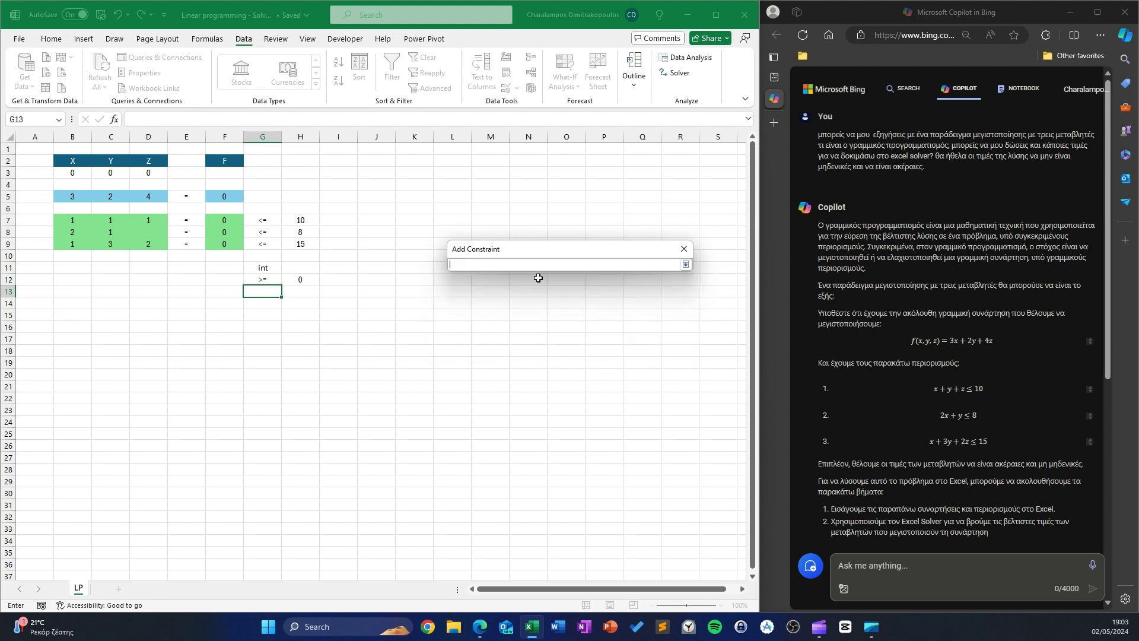
{"action": "left_click", "coordinate": [306, 279]}
{"action": "left_click", "coordinate": [686, 264]}
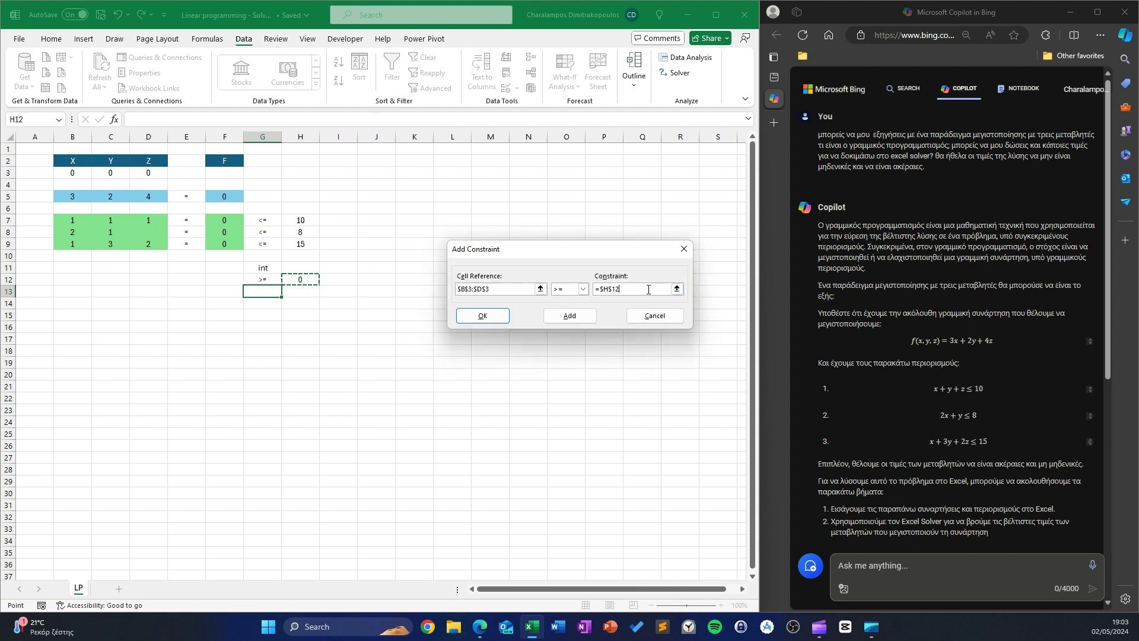
{"action": "left_click", "coordinate": [482, 317]}
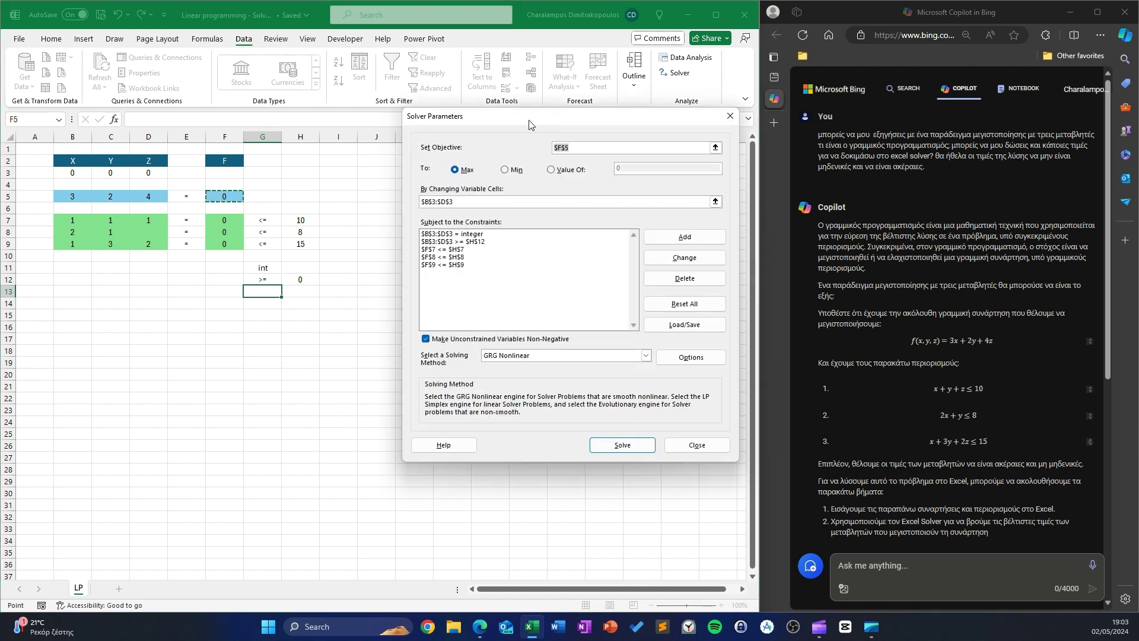
Run Solver, yielding X=3, Y=0, Z=6 and F=33.
{"action": "left_click_drag", "start_coordinate": [530, 124], "coordinate": [448, 163]}
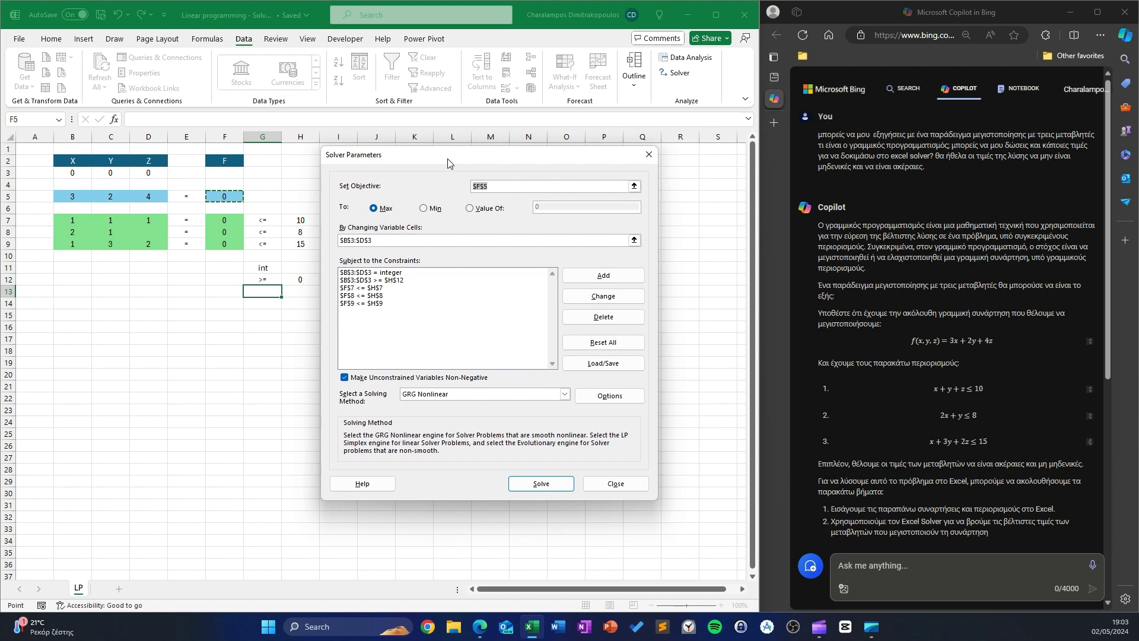
{"action": "left_click", "coordinate": [533, 485]}
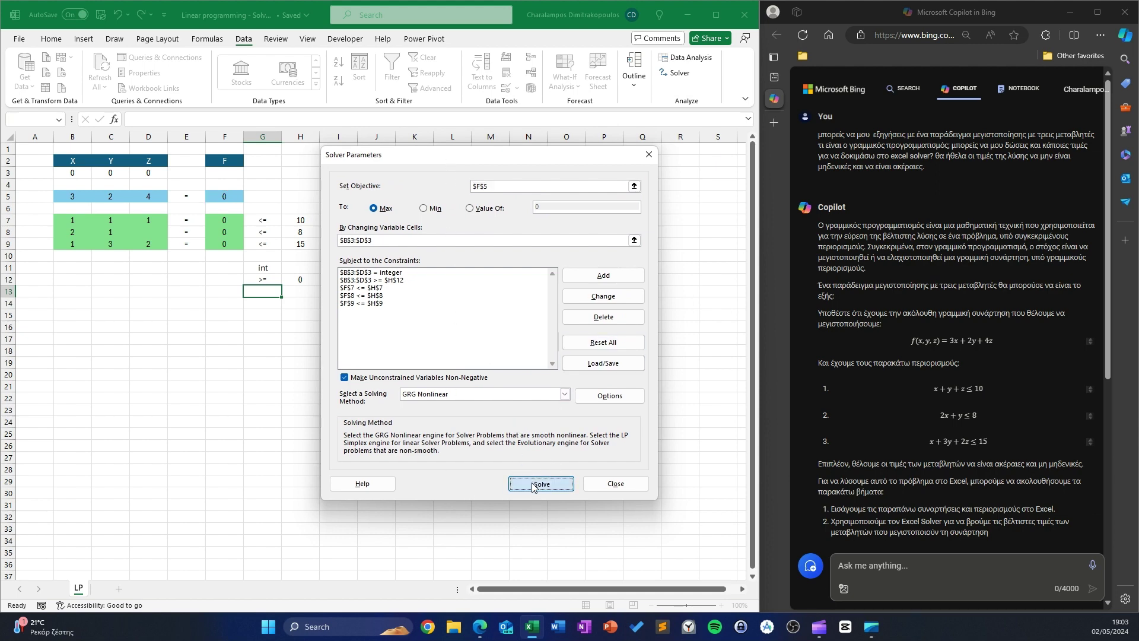
{"action": "left_click_drag", "start_coordinate": [119, 211], "coordinate": [406, 167]}
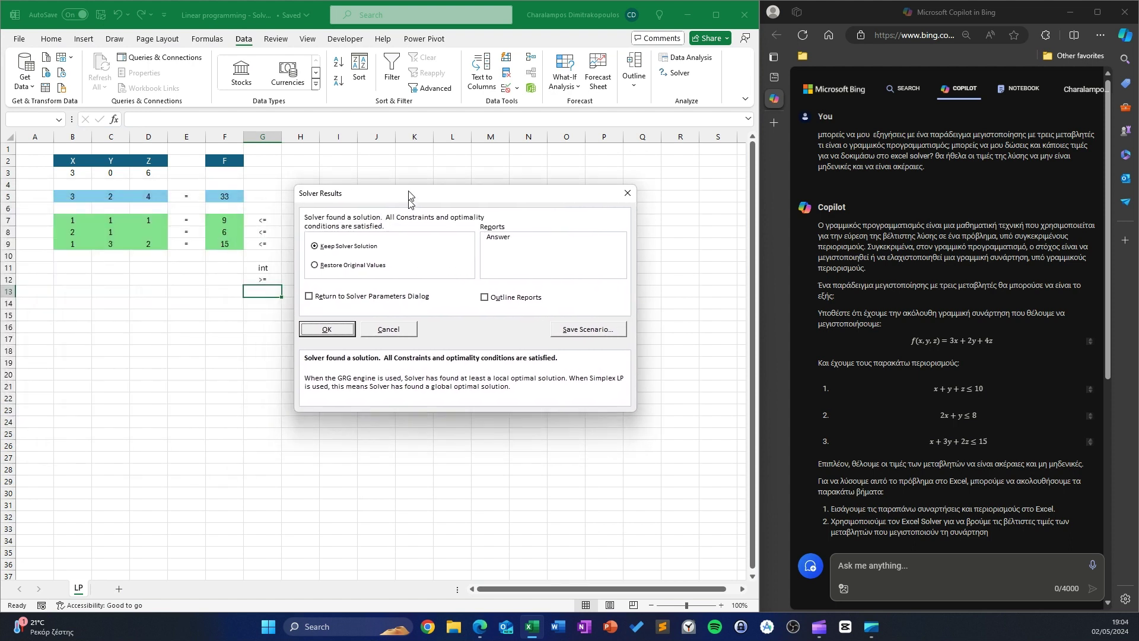